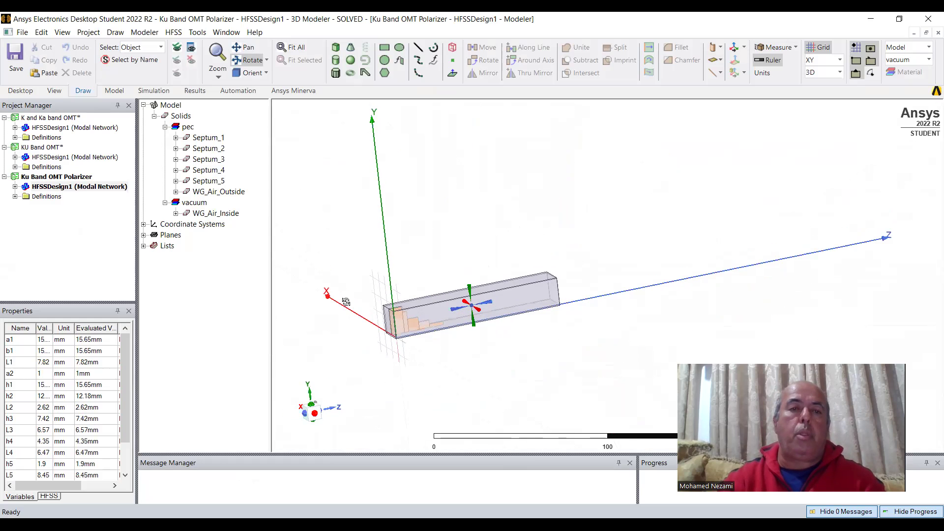
pyautogui.scroll(4, 394, 333)
pyautogui.scroll(4, 399, 338)
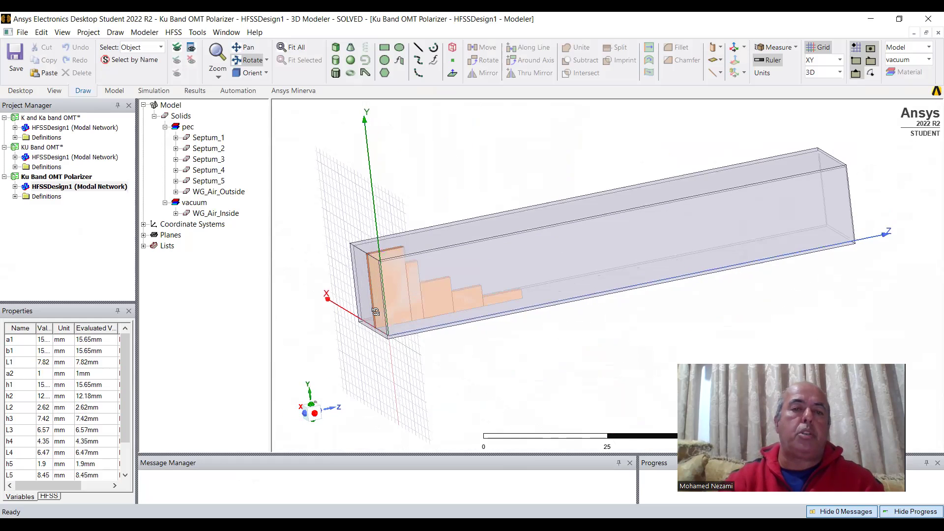
pyautogui.click(173, 33)
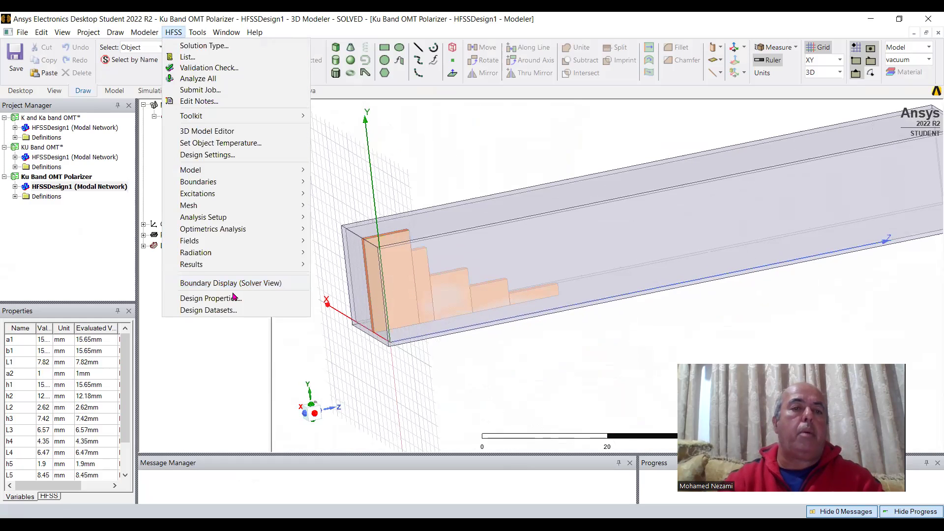
pyautogui.click(261, 299)
pyautogui.scroll(-3, 629, 295)
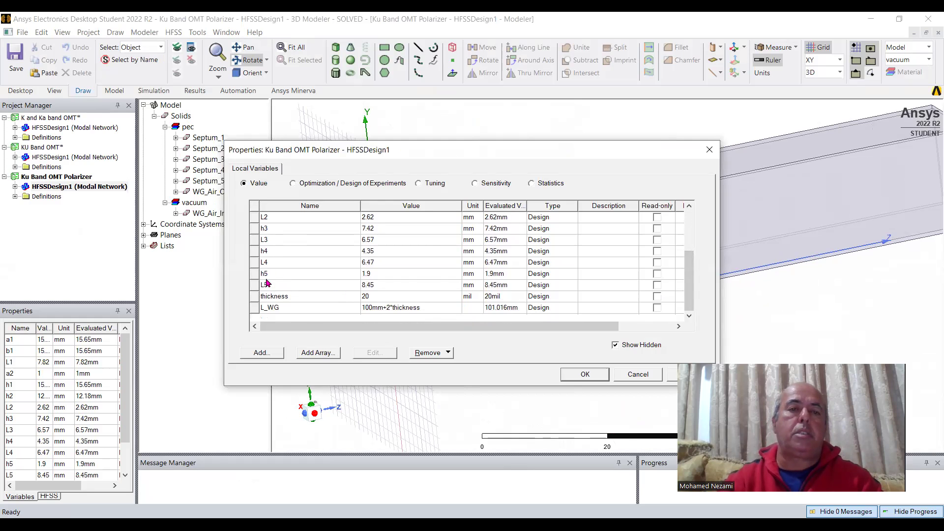
pyautogui.moveTo(689, 280); pyautogui.dragTo(690, 241)
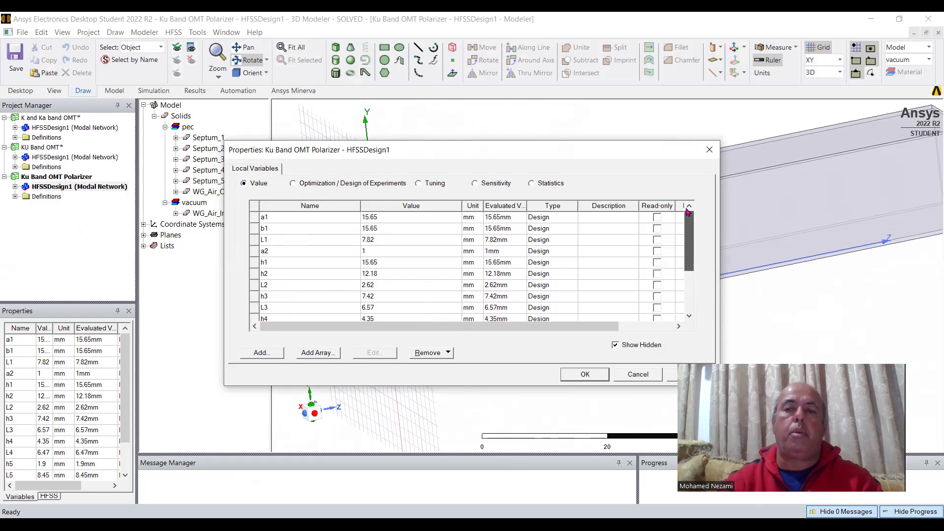
pyautogui.click(710, 150)
pyautogui.moveTo(453, 310)
pyautogui.mouseDown()
pyautogui.moveTo(348, 320)
pyautogui.moveTo(500, 329)
pyautogui.moveTo(471, 207)
pyautogui.mouseUp()
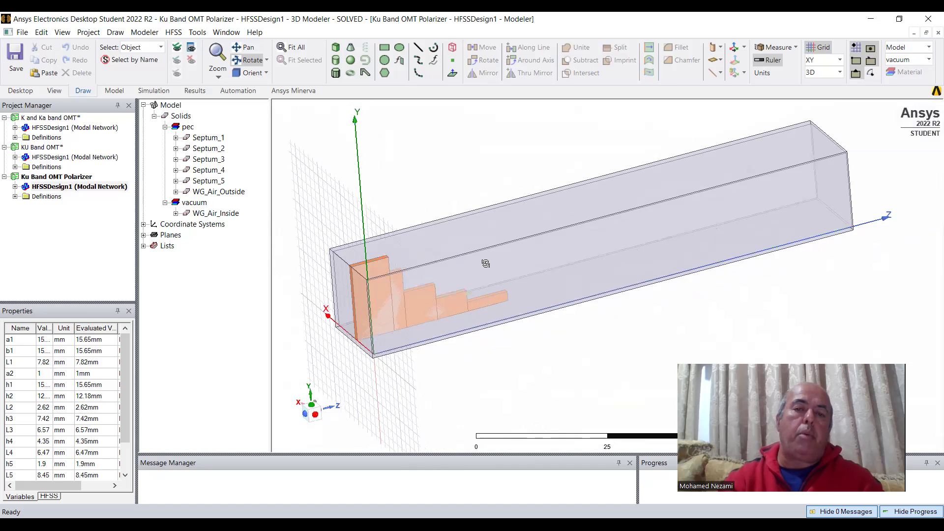
pyautogui.moveTo(418, 322); pyautogui.dragTo(380, 333)
pyautogui.moveTo(539, 309); pyautogui.dragTo(334, 248)
pyautogui.moveTo(384, 266); pyautogui.dragTo(350, 264)
pyautogui.scroll(3, 367, 284)
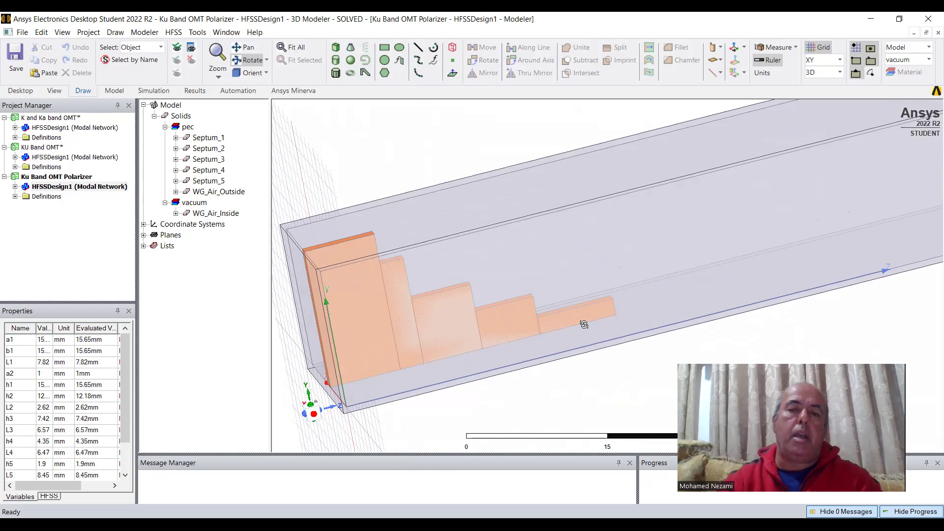
pyautogui.scroll(-3, 408, 252)
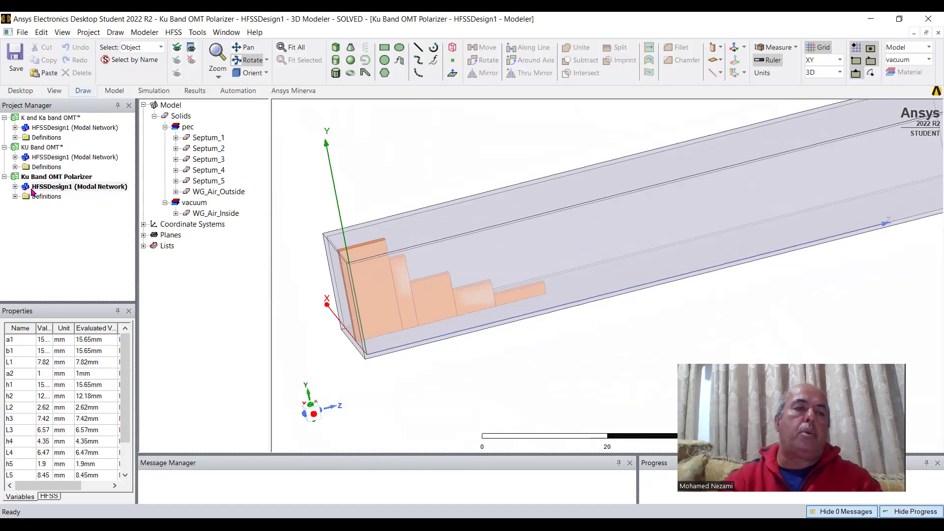
# - Open S Parameter Plot 1, then S Parameter Plot 2, and select its orange dB(S(Vert,Common:2)) trace
pyautogui.click(16, 187)
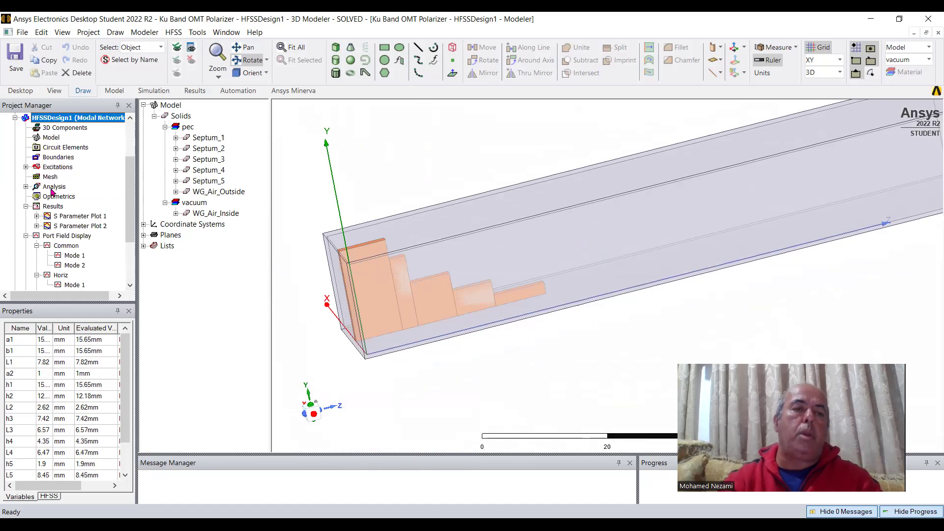
pyautogui.doubleClick(91, 217)
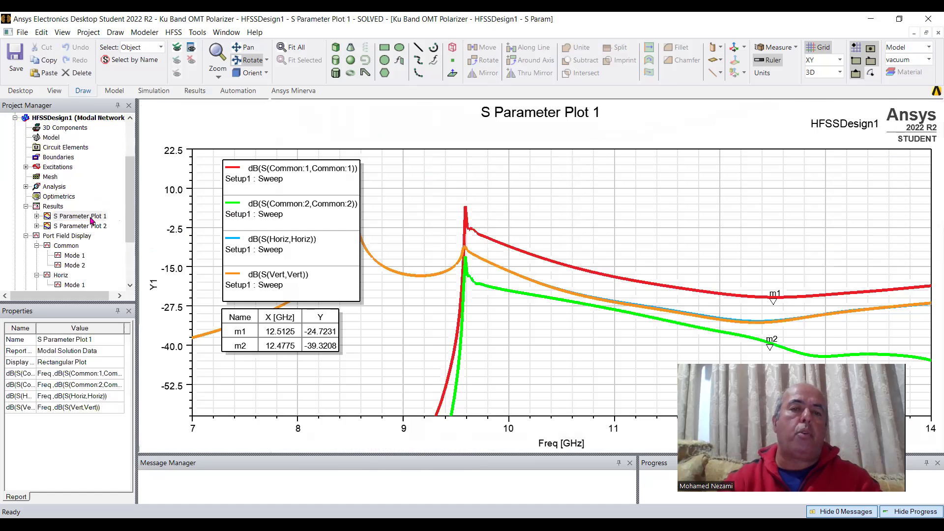
pyautogui.click(543, 272)
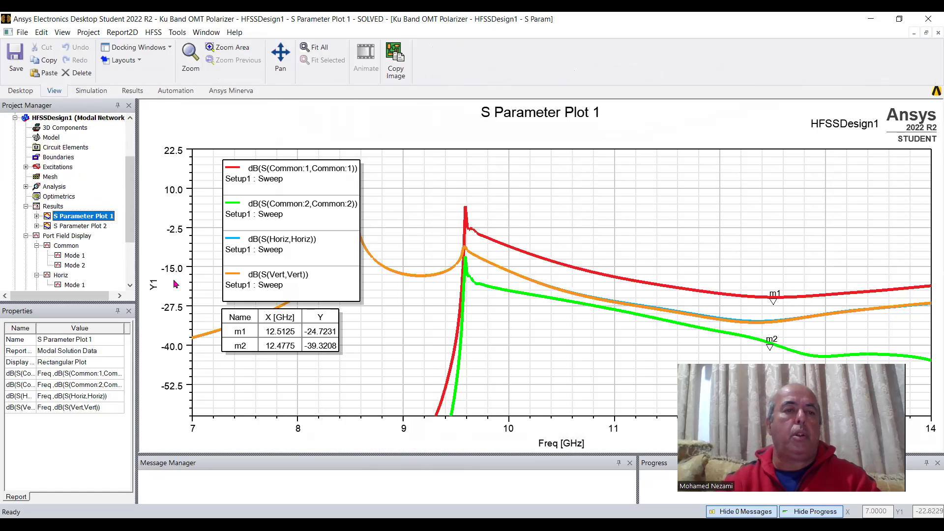
pyautogui.doubleClick(87, 226)
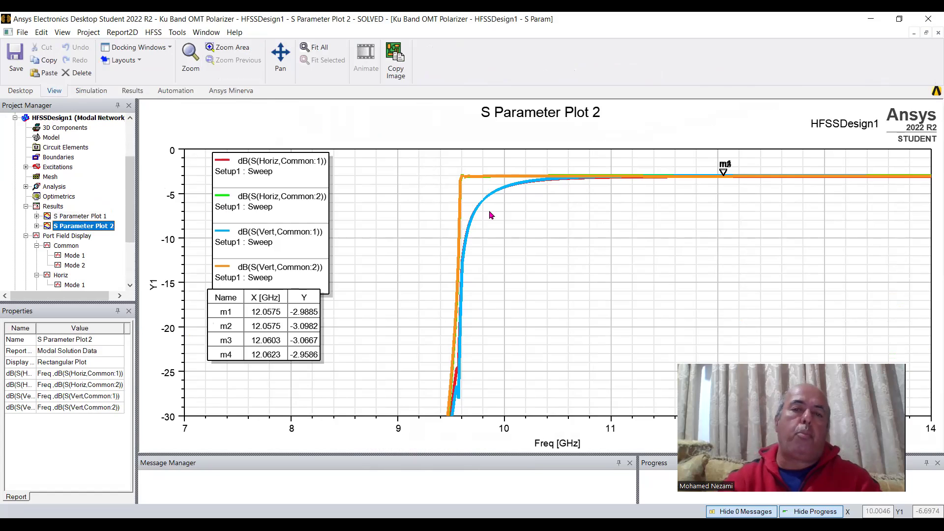
pyautogui.click(474, 181)
pyautogui.click(474, 182)
pyautogui.moveTo(132, 185); pyautogui.dragTo(125, 236)
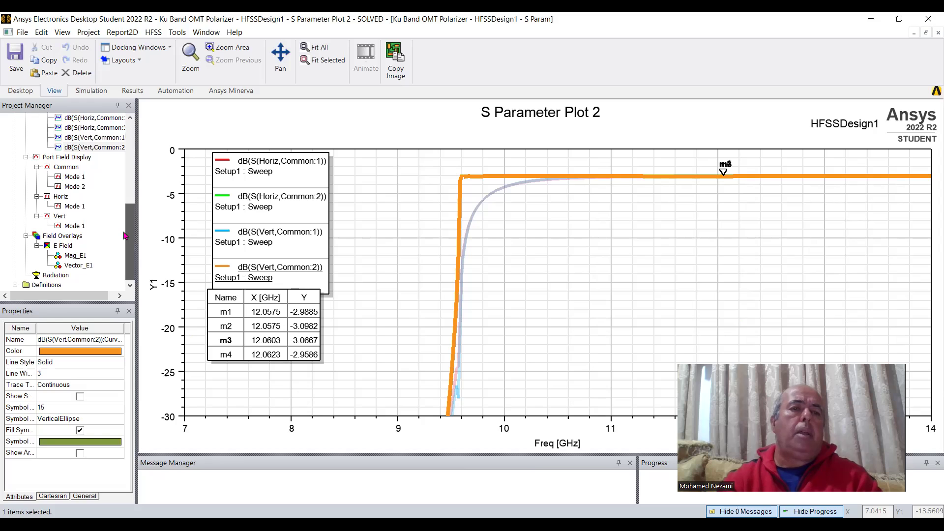
# - Display the Mag_E1 field magnitude plot on the polarizer and start animating it
pyautogui.click(76, 256)
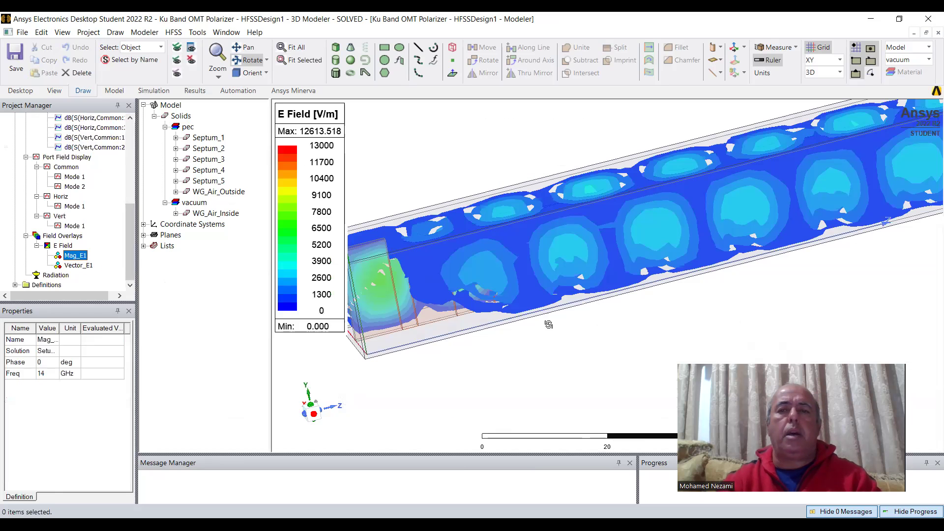
pyautogui.scroll(-3, 483, 157)
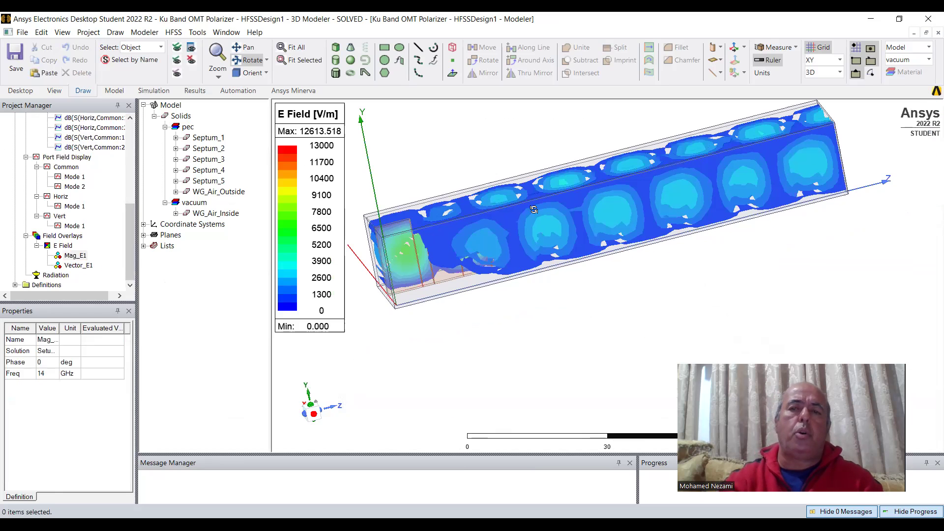
pyautogui.moveTo(598, 147); pyautogui.dragTo(606, 179)
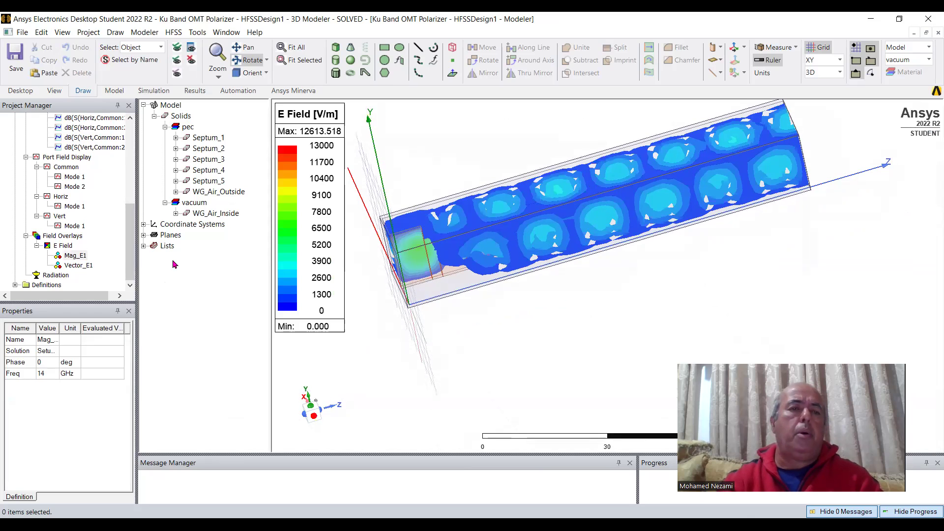
pyautogui.click(73, 256)
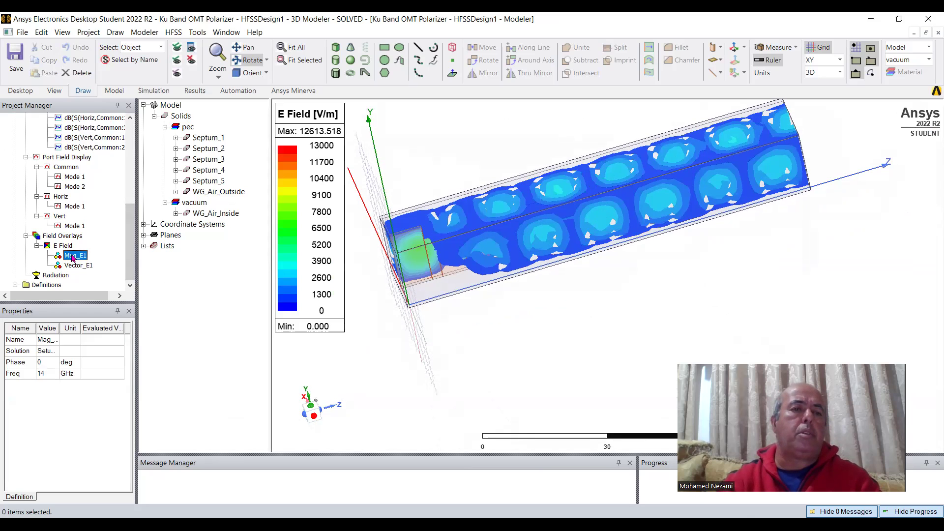
pyautogui.rightClick(73, 257)
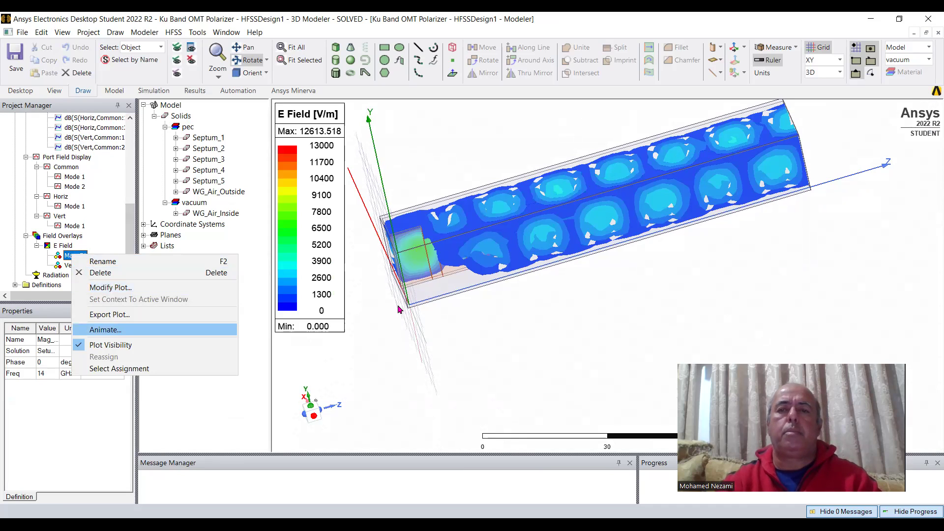
pyautogui.press('Return')
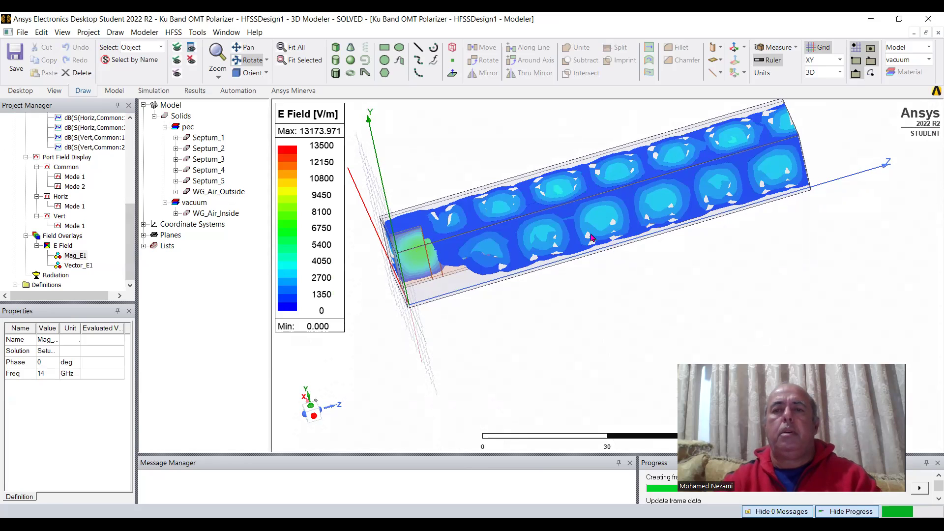
# - Inspect the animated field from new angles, then bring up the post-process source settings
pyautogui.moveTo(594, 208); pyautogui.dragTo(541, 226)
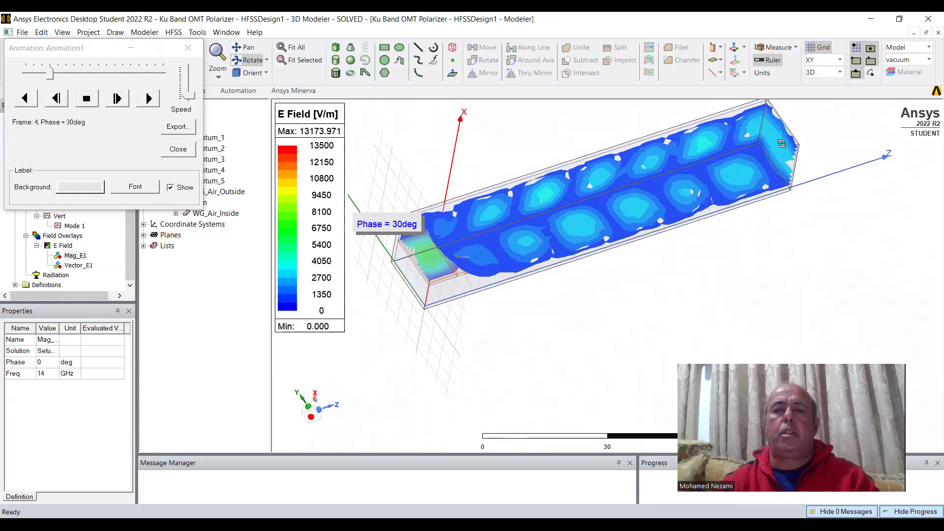
pyautogui.scroll(2, 740, 190)
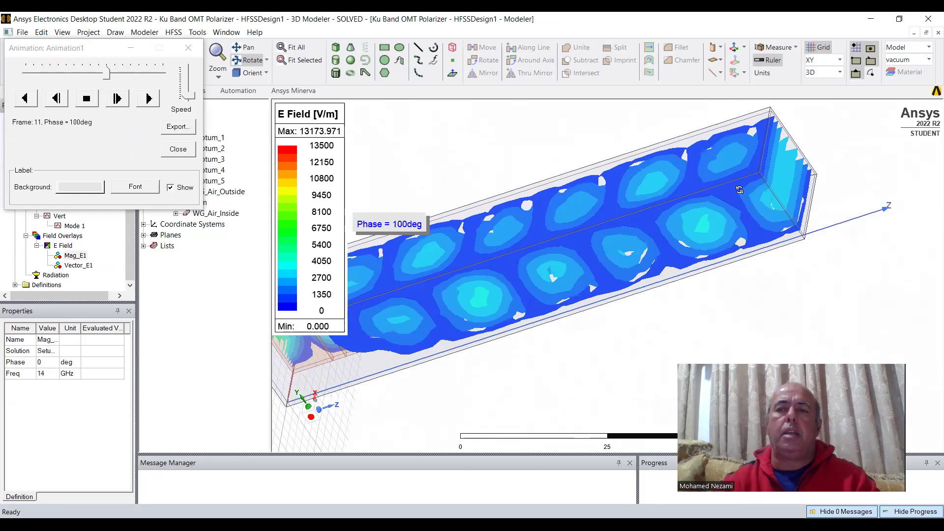
pyautogui.moveTo(749, 206); pyautogui.dragTo(388, 225)
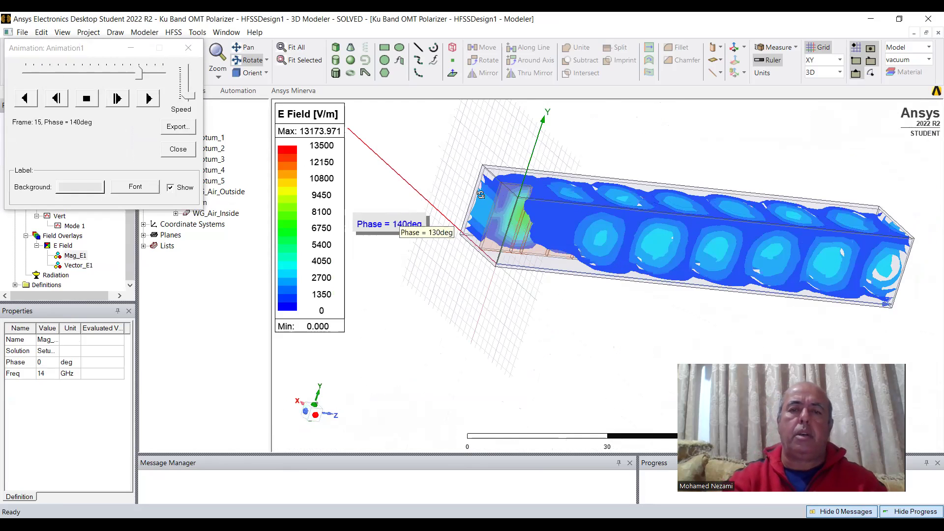
pyautogui.scroll(3, 675, 244)
pyautogui.moveTo(619, 209); pyautogui.dragTo(451, 190)
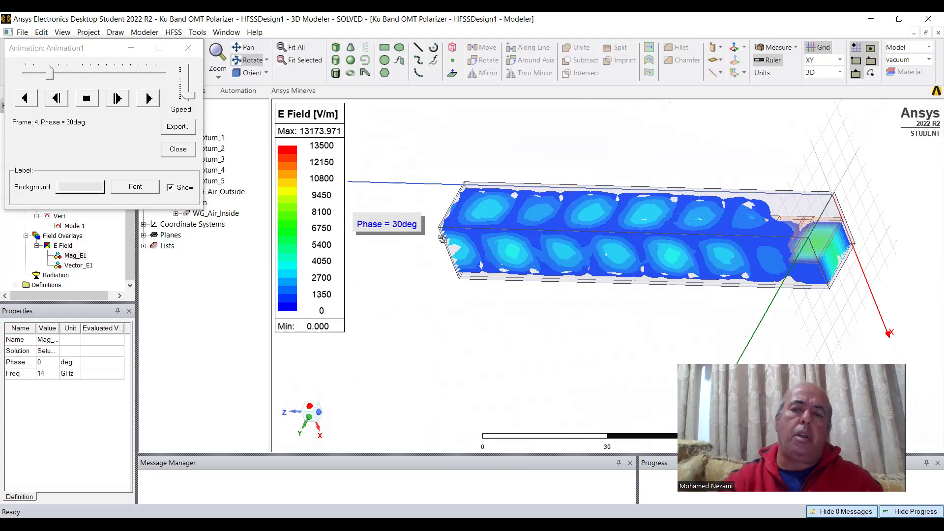
pyautogui.click(146, 44)
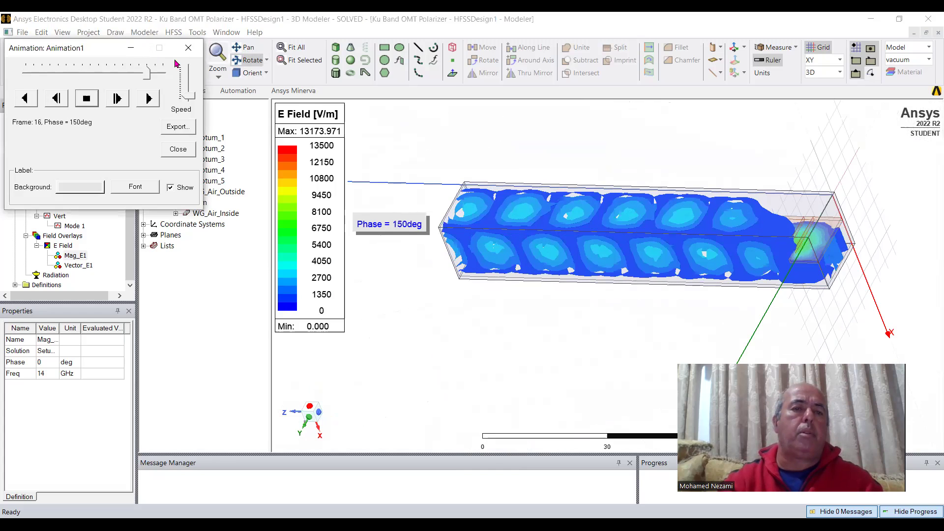
pyautogui.click(173, 32)
pyautogui.moveTo(316, 250)
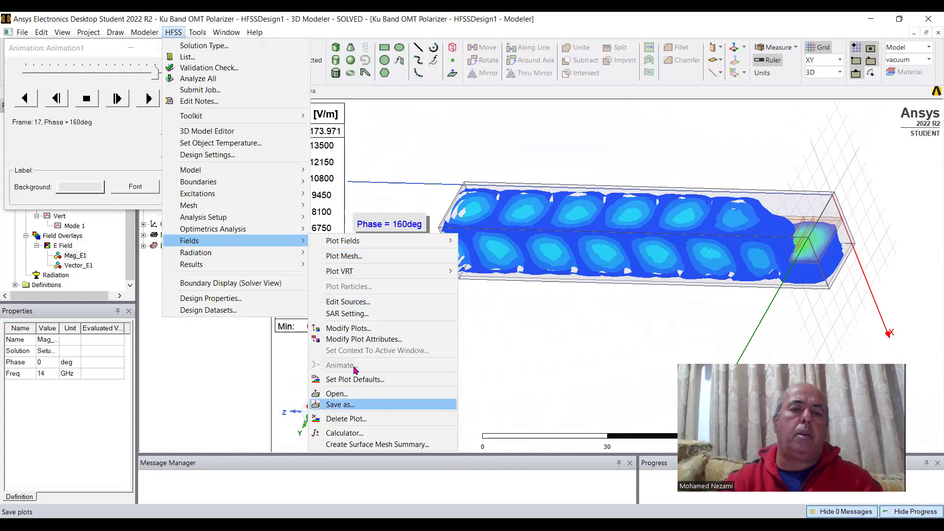
# - Swap source phases to Common:1 at 90° and Common:2 at 0°, apply, and inspect the field
pyautogui.click(357, 302)
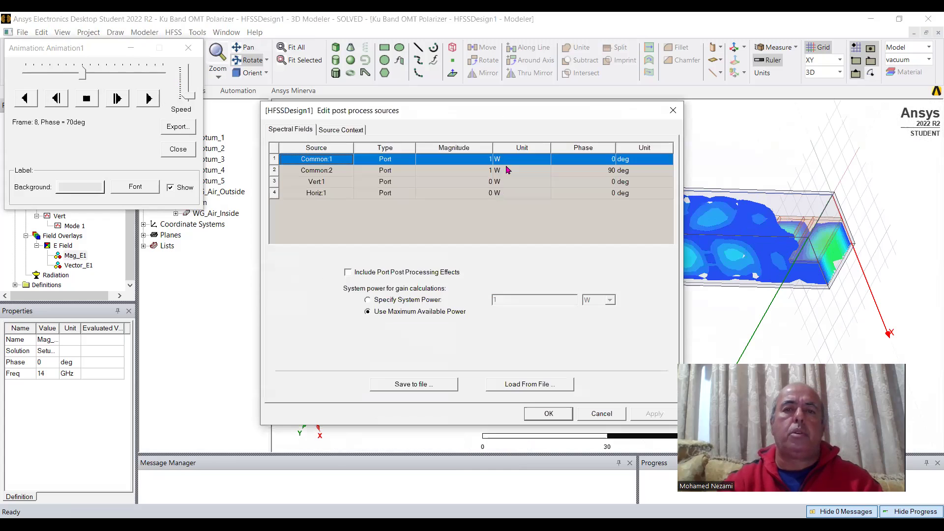
pyautogui.click(614, 170)
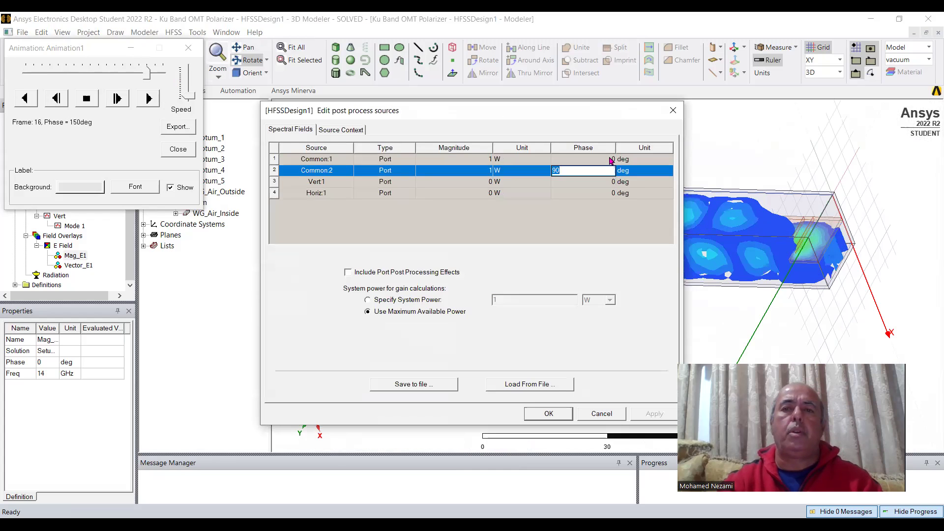
pyautogui.click(610, 159)
pyautogui.write('90')
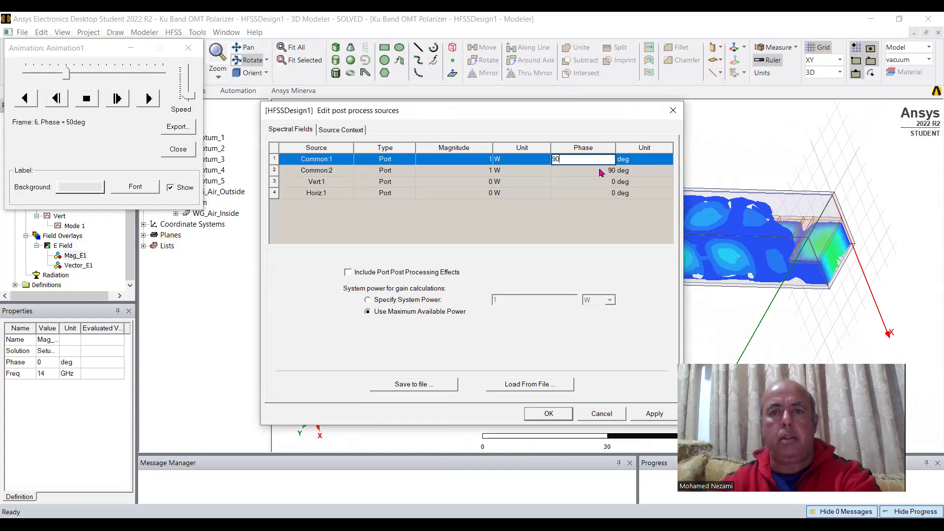
pyautogui.click(600, 170)
pyautogui.write('0')
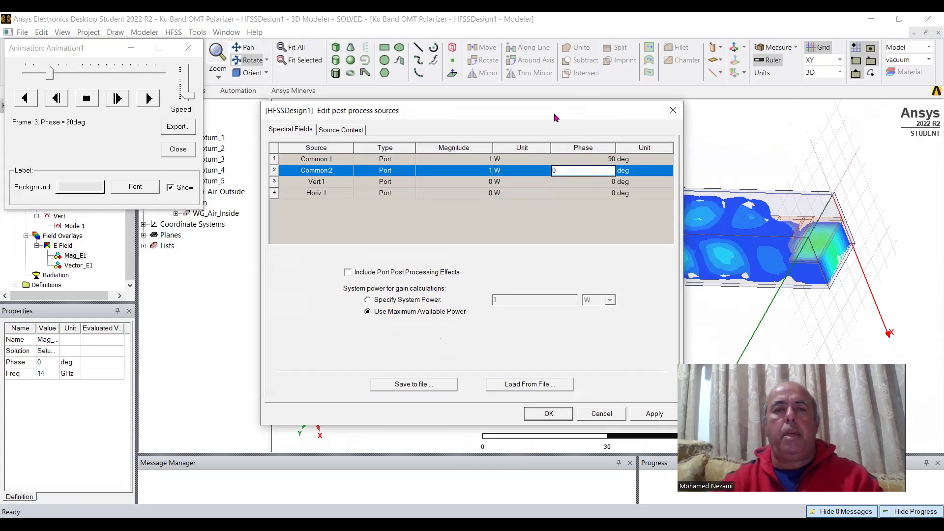
pyautogui.moveTo(555, 117); pyautogui.dragTo(369, 125)
pyautogui.click(381, 249)
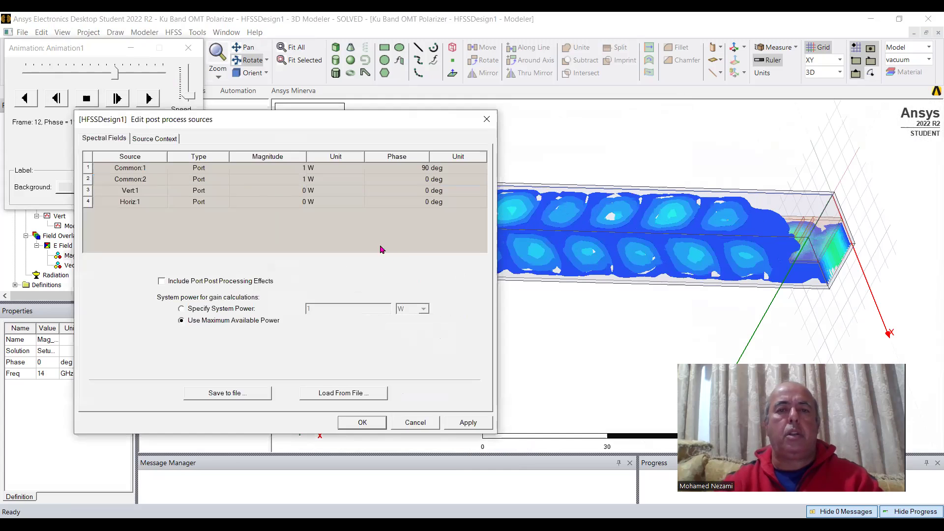
pyautogui.click(466, 422)
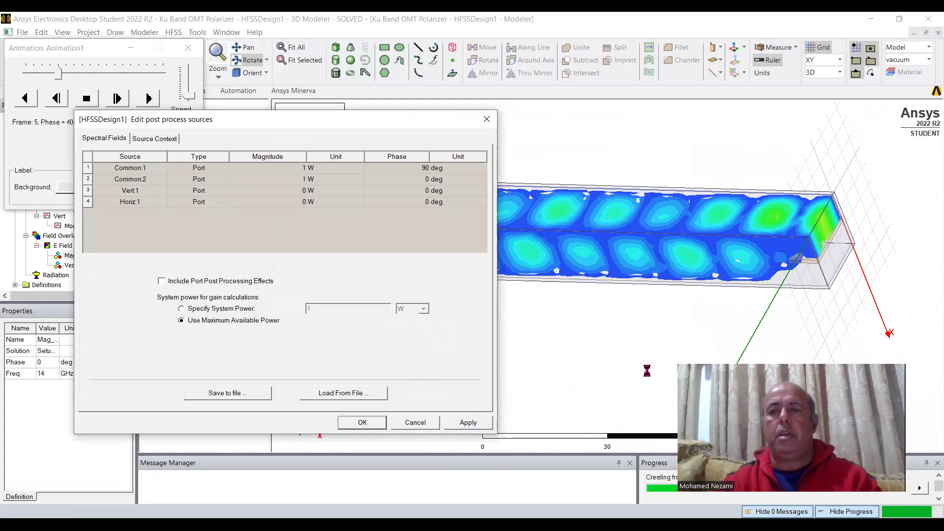
pyautogui.moveTo(778, 301); pyautogui.dragTo(662, 257)
pyautogui.scroll(3, 779, 182)
pyautogui.moveTo(780, 182); pyautogui.dragTo(845, 197)
pyautogui.scroll(3, 826, 211)
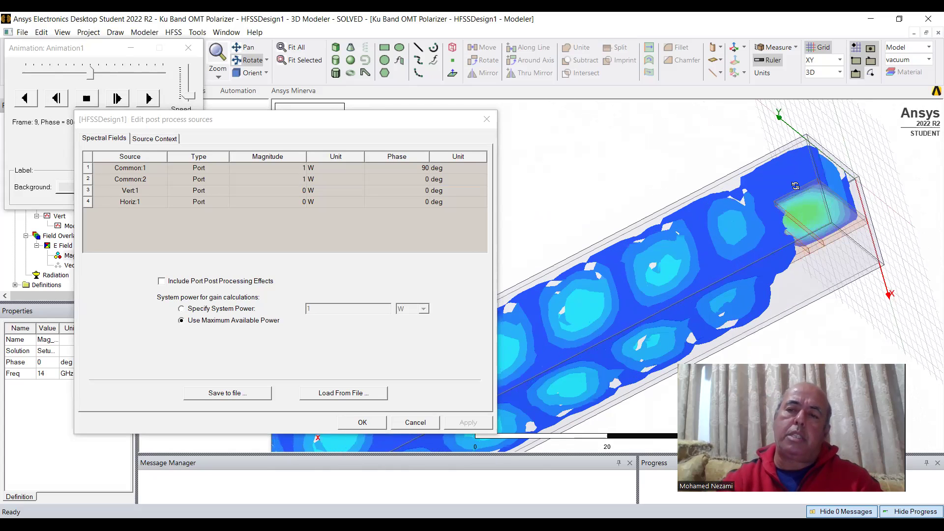
pyautogui.scroll(-2, 722, 265)
pyautogui.scroll(-1, 722, 265)
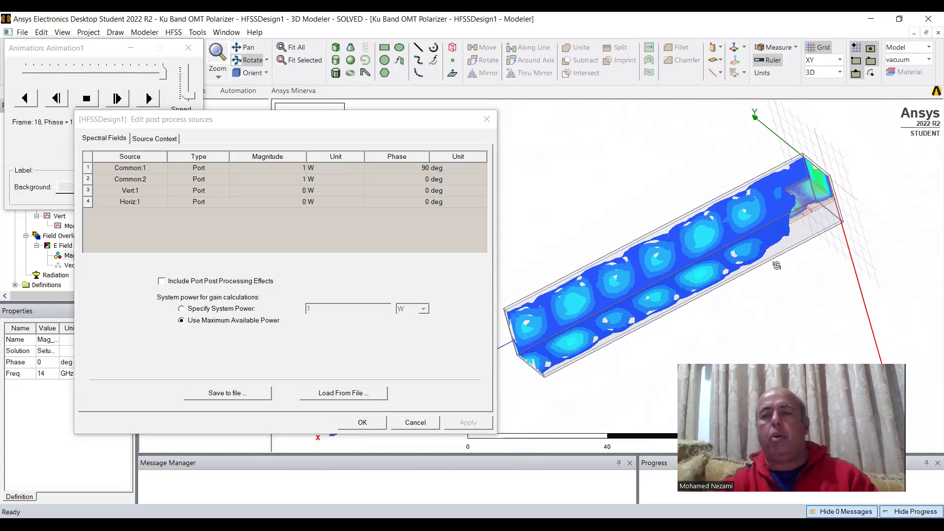
pyautogui.moveTo(637, 279); pyautogui.dragTo(662, 292)
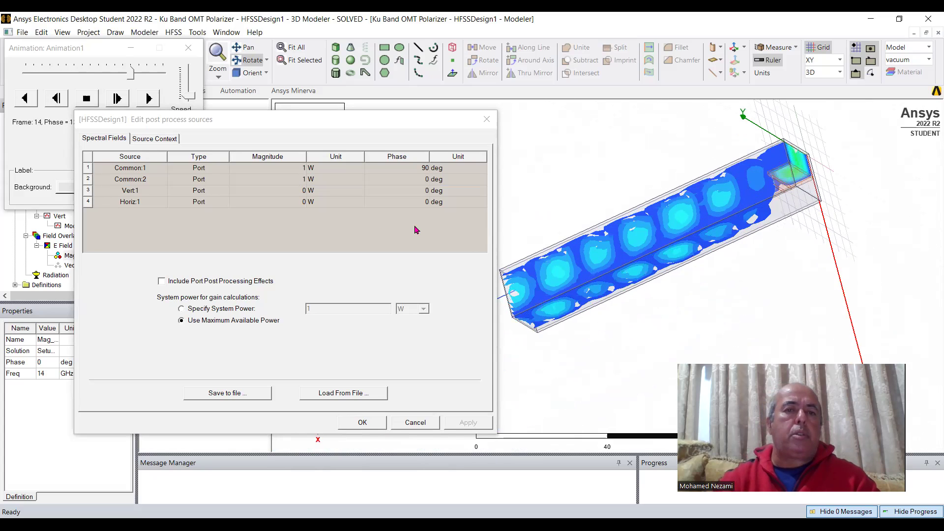
# - Excite only Vert:1 at 1 W, set both Common ports to 0 W, and apply
pyautogui.doubleClick(301, 168)
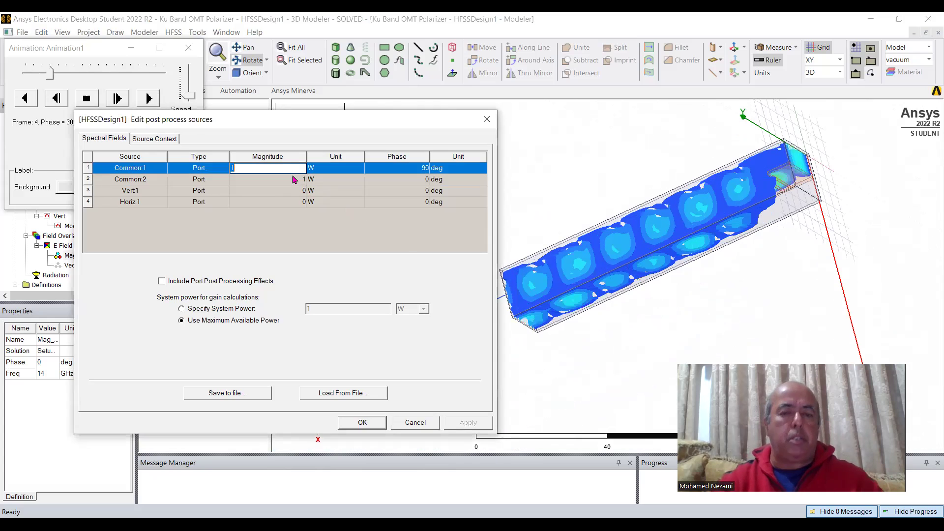
pyautogui.write('0')
pyautogui.doubleClick(293, 179)
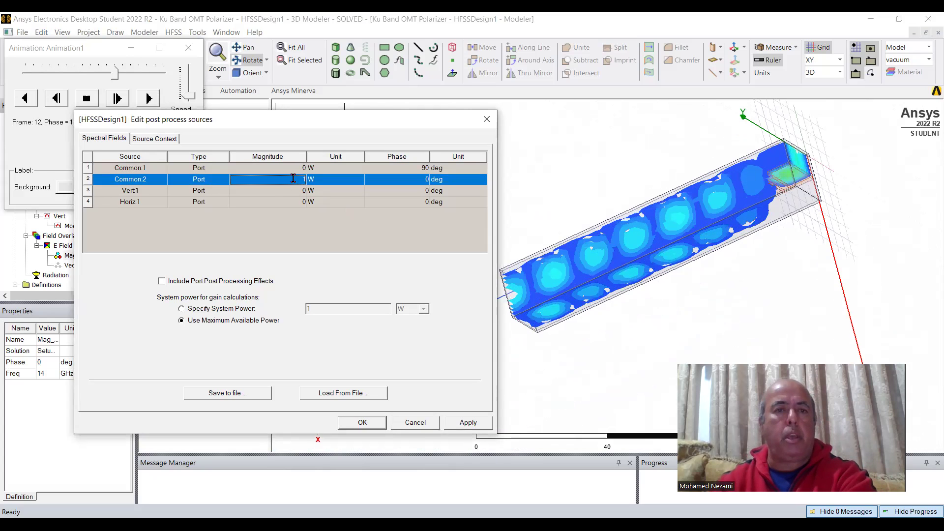
pyautogui.write('0')
pyautogui.doubleClick(260, 191)
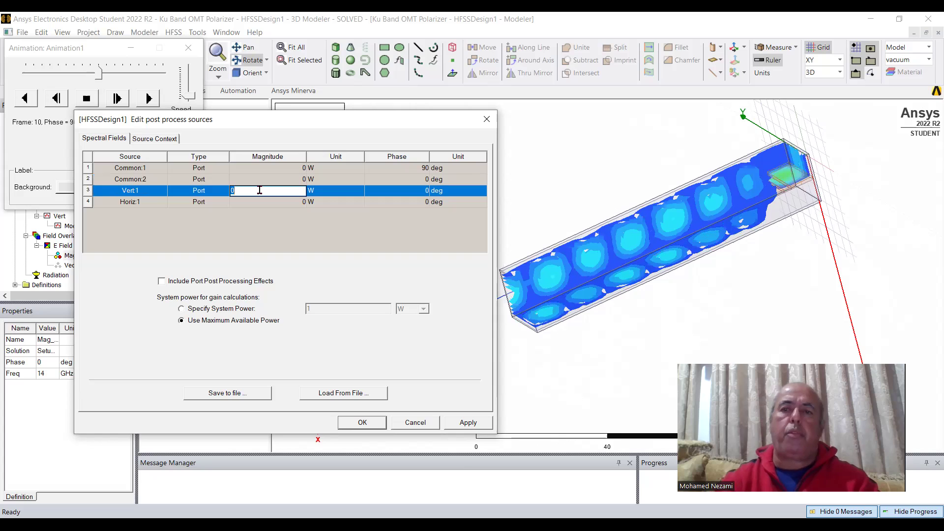
pyautogui.write('1')
pyautogui.doubleClick(290, 201)
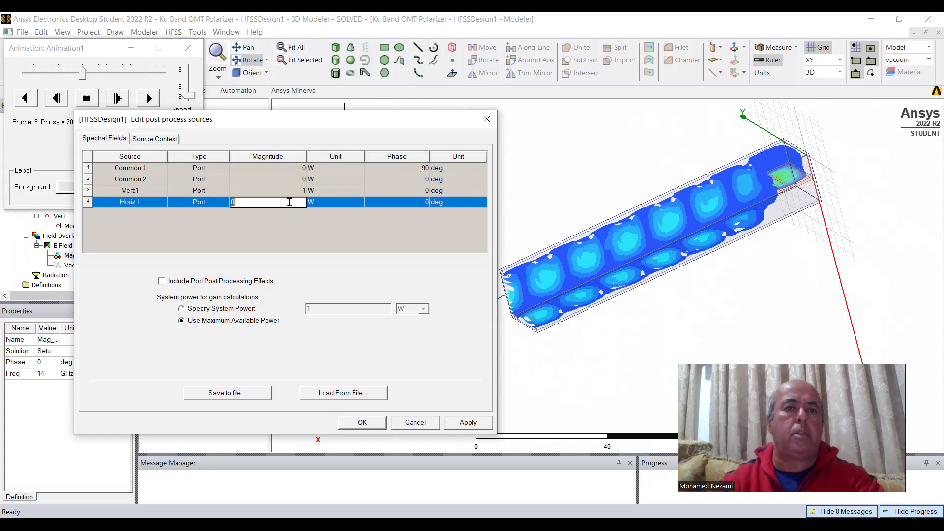
pyautogui.click(468, 423)
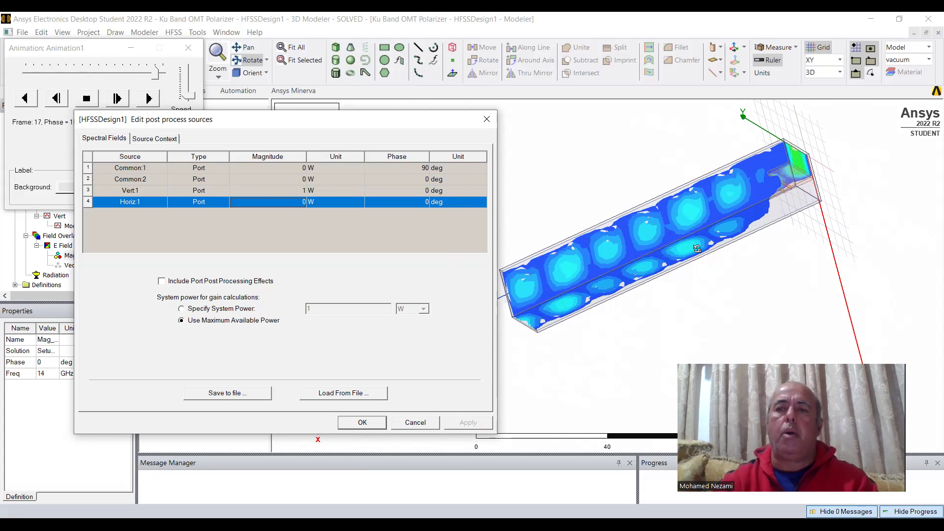
pyautogui.moveTo(689, 237); pyautogui.dragTo(741, 211)
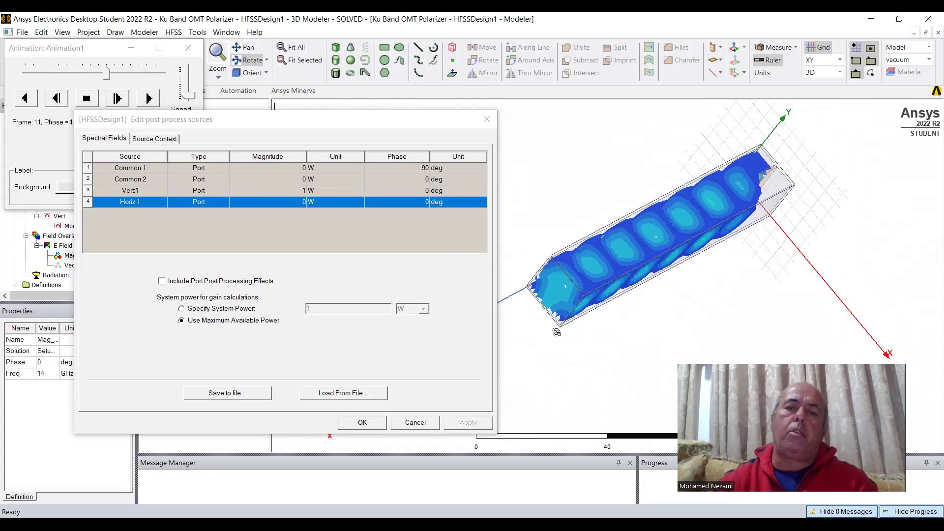
pyautogui.moveTo(593, 282); pyautogui.dragTo(667, 285)
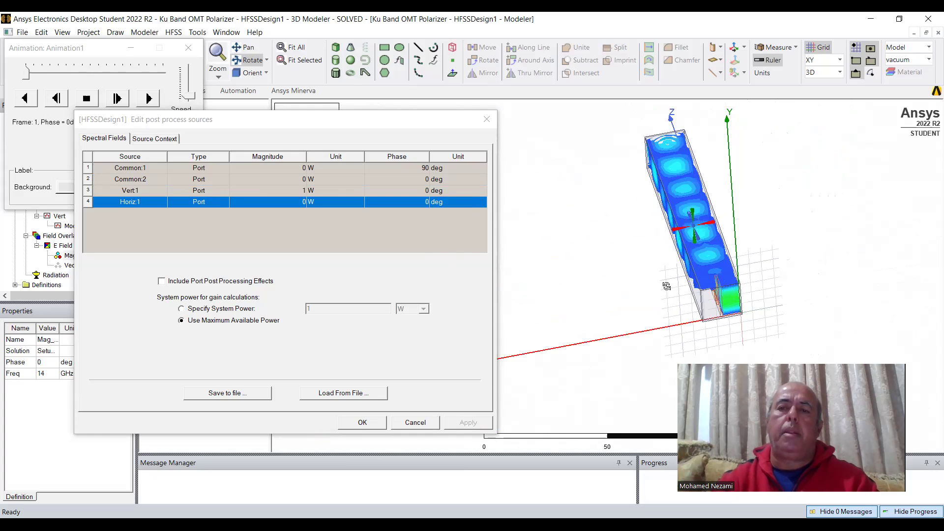
# - Switch excitation to Horiz:1 at 1 W with Vert:1 at 0 W and recompute the animated field
pyautogui.click(299, 204)
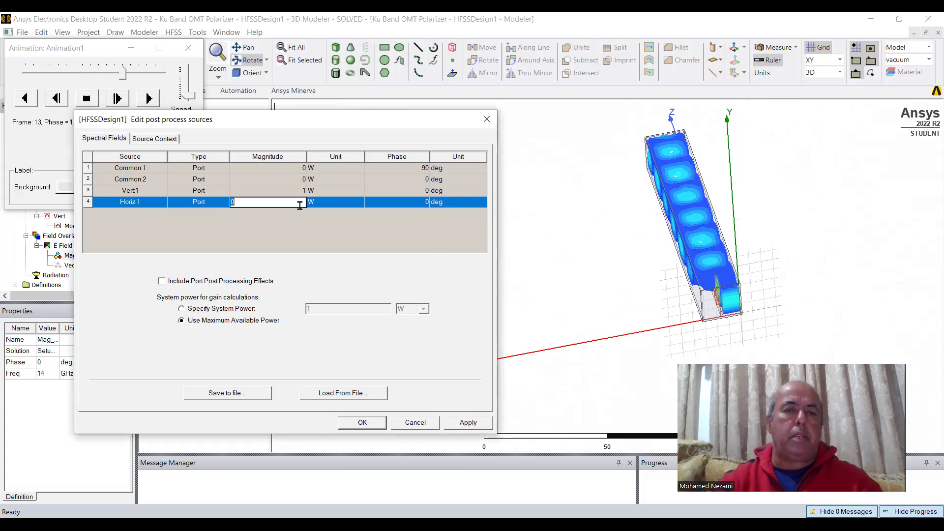
pyautogui.click(295, 190)
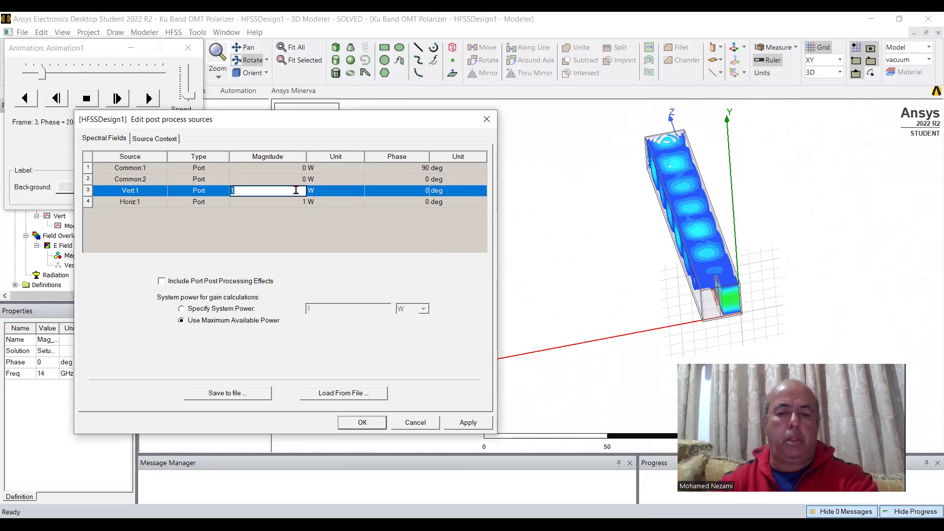
pyautogui.click(355, 235)
pyautogui.click(468, 423)
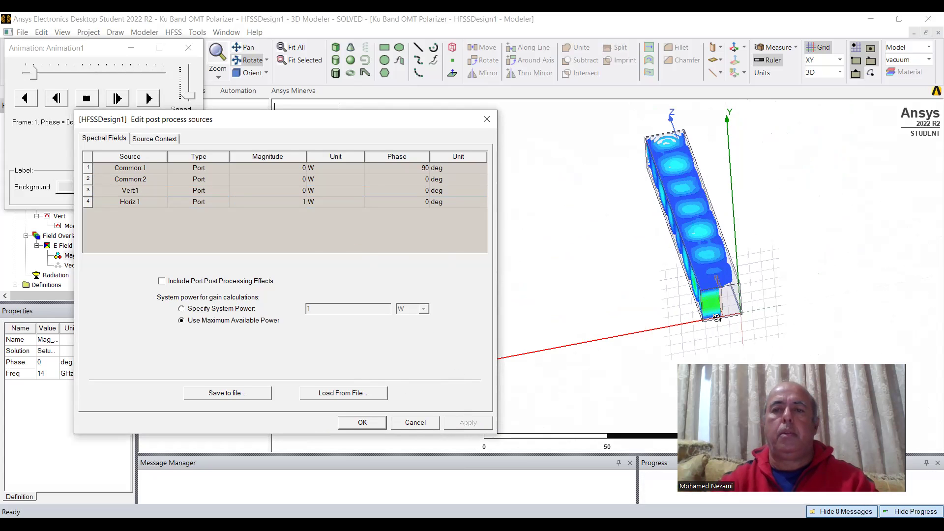
pyautogui.moveTo(666, 190); pyautogui.dragTo(670, 171)
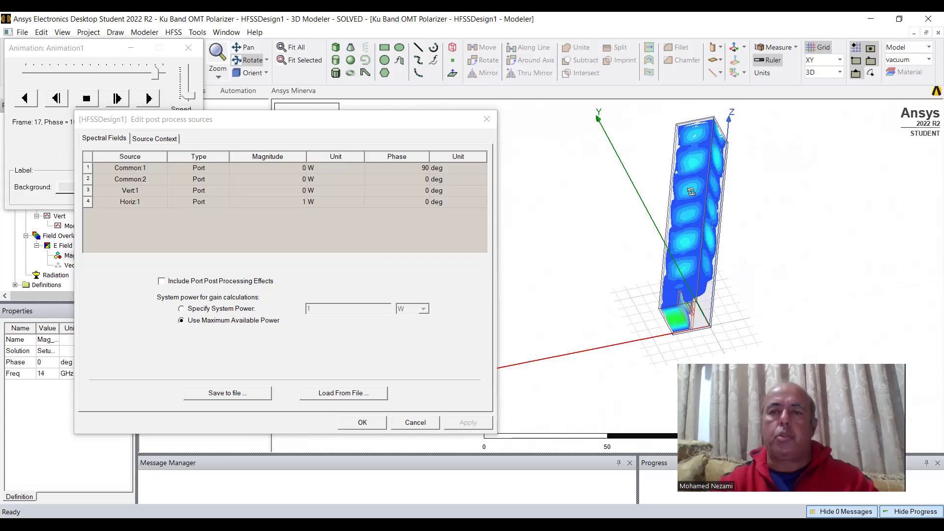
pyautogui.moveTo(742, 194); pyautogui.dragTo(673, 240)
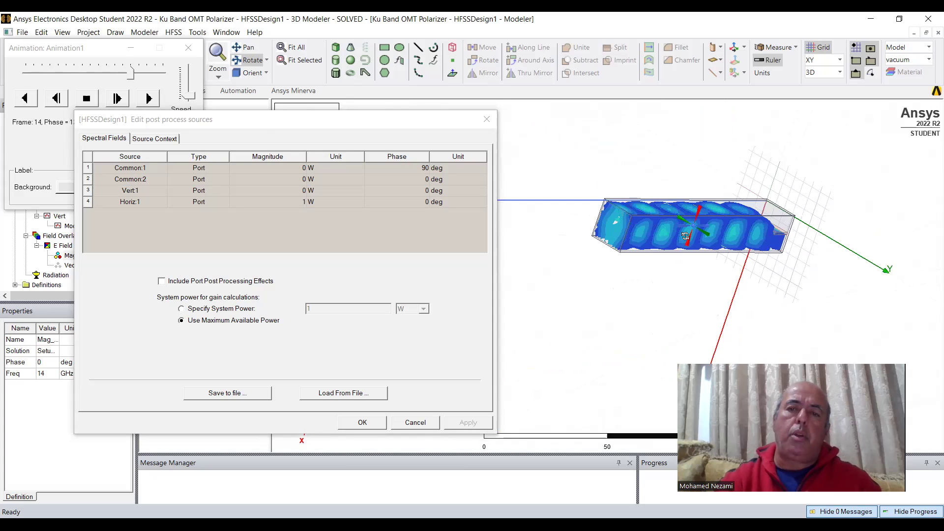
pyautogui.click(78, 268)
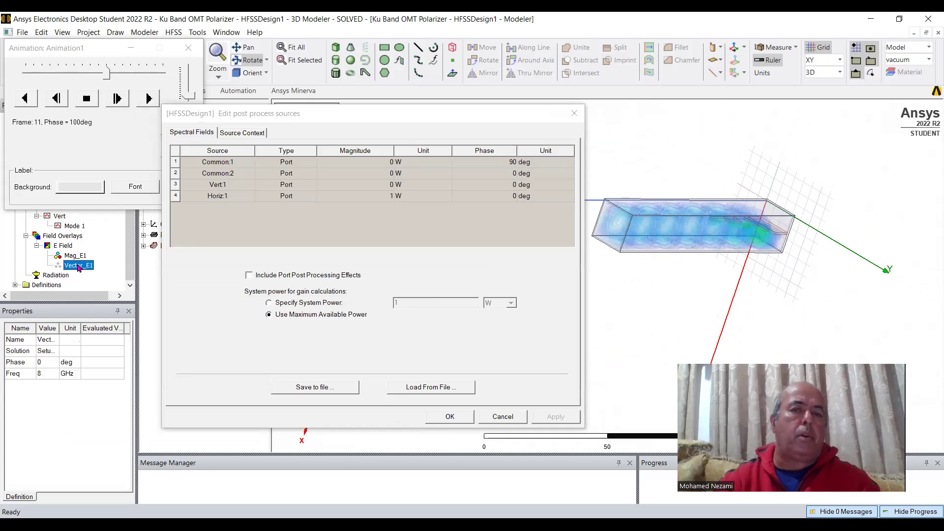
# - Close the post-process sources editor and the running field animation
pyautogui.click(78, 267)
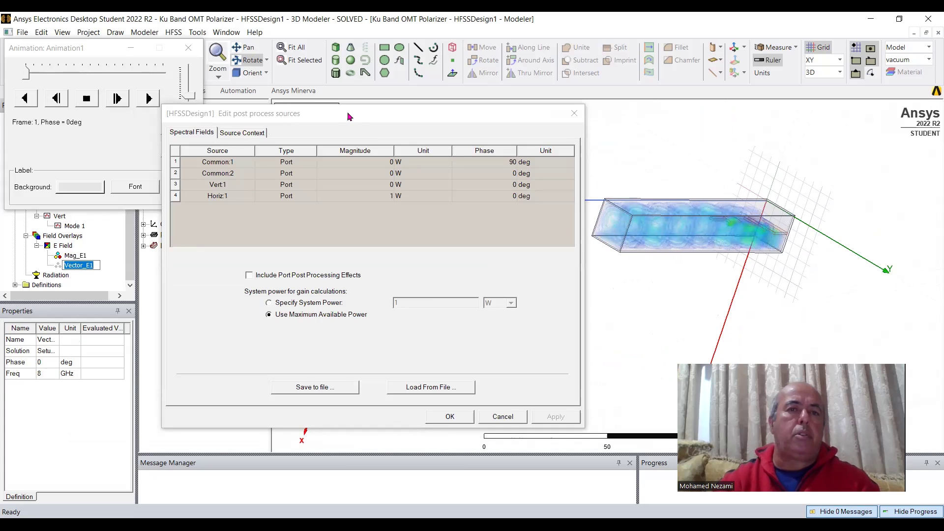
pyautogui.moveTo(344, 113); pyautogui.dragTo(360, 306)
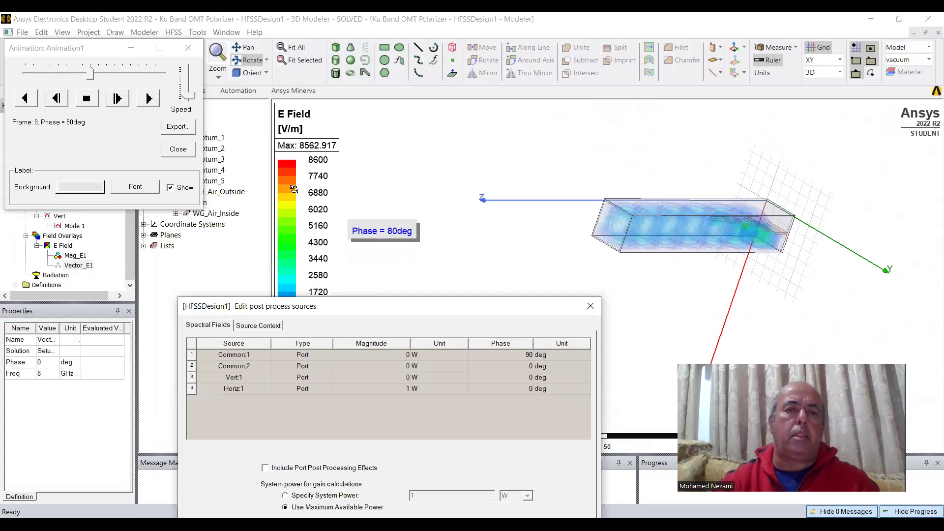
pyautogui.click(590, 306)
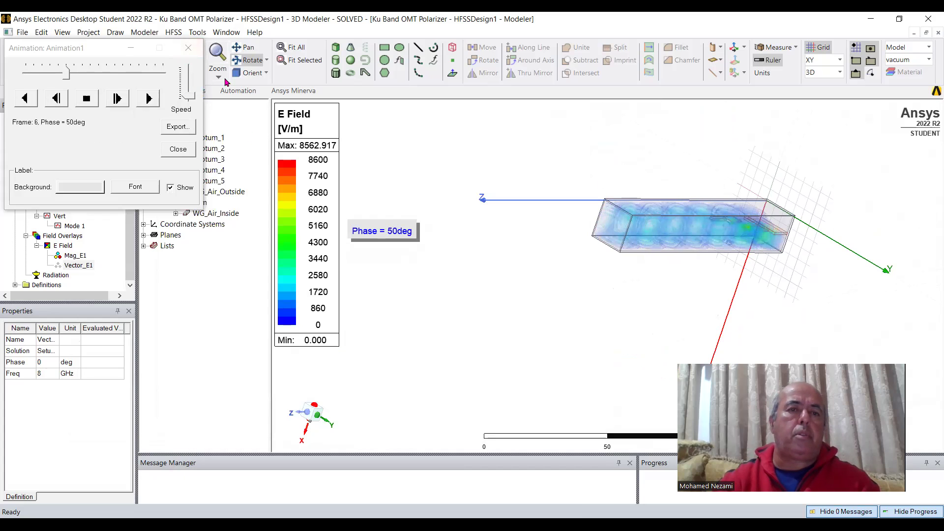
pyautogui.click(188, 48)
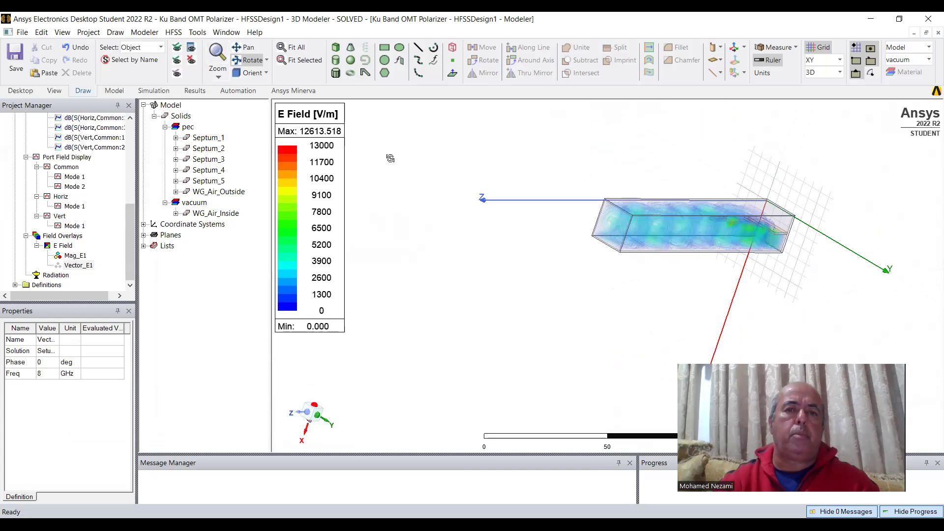
# - Set the E-field legend scale to 10 divisions and apply it
pyautogui.doubleClick(294, 166)
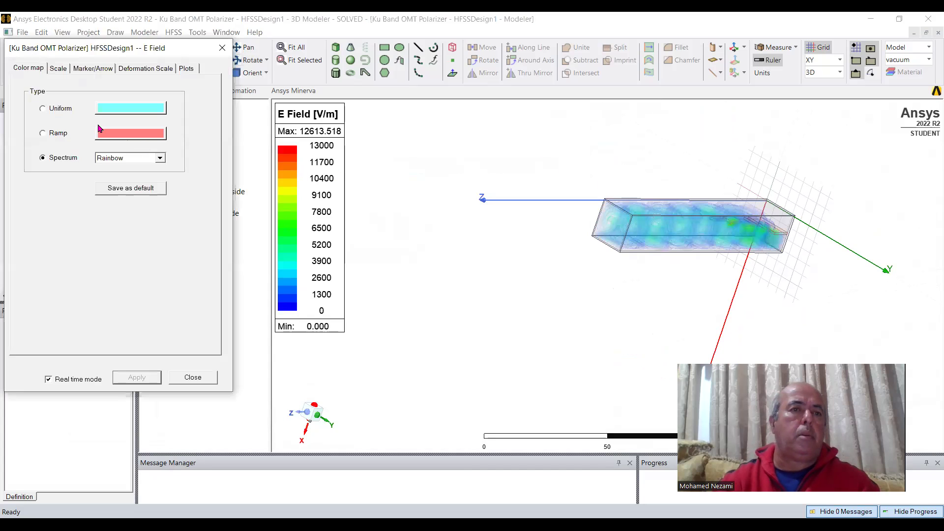
pyautogui.click(58, 68)
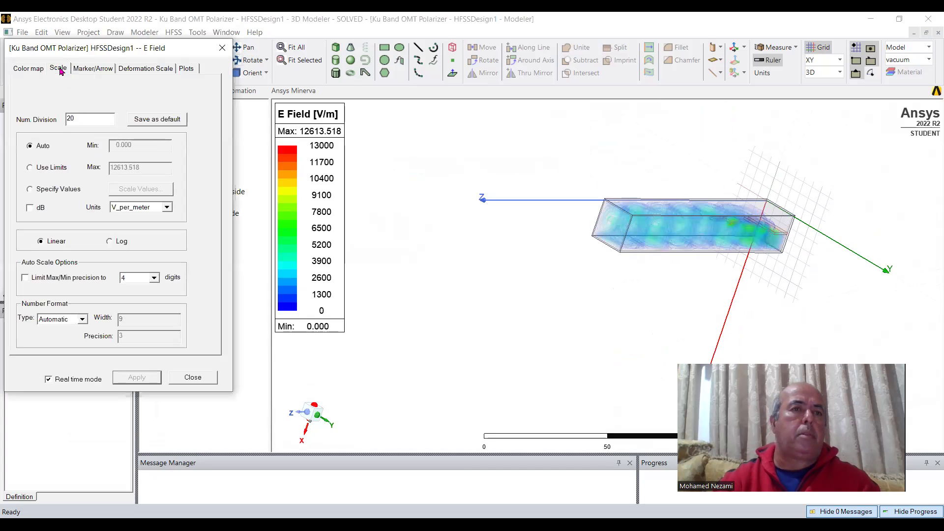
pyautogui.doubleClick(84, 118)
pyautogui.write('1')
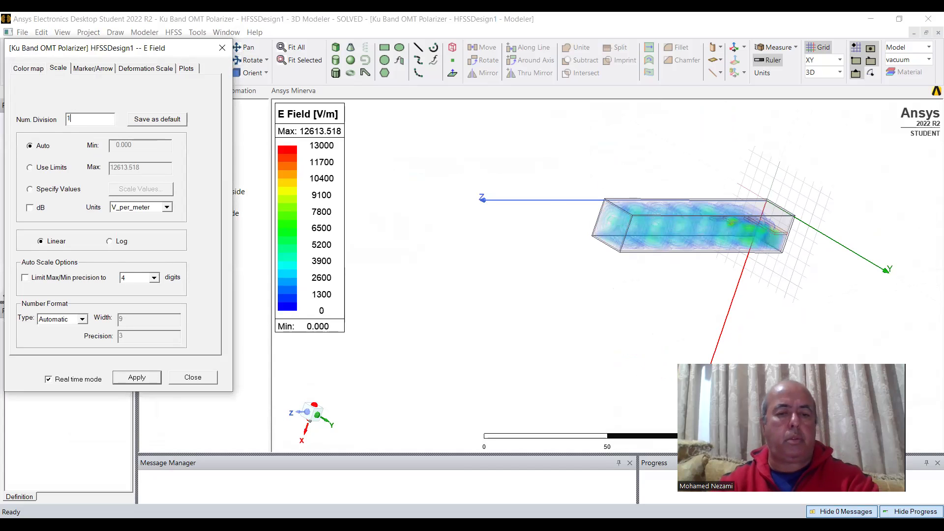
pyautogui.write('0')
pyautogui.click(144, 377)
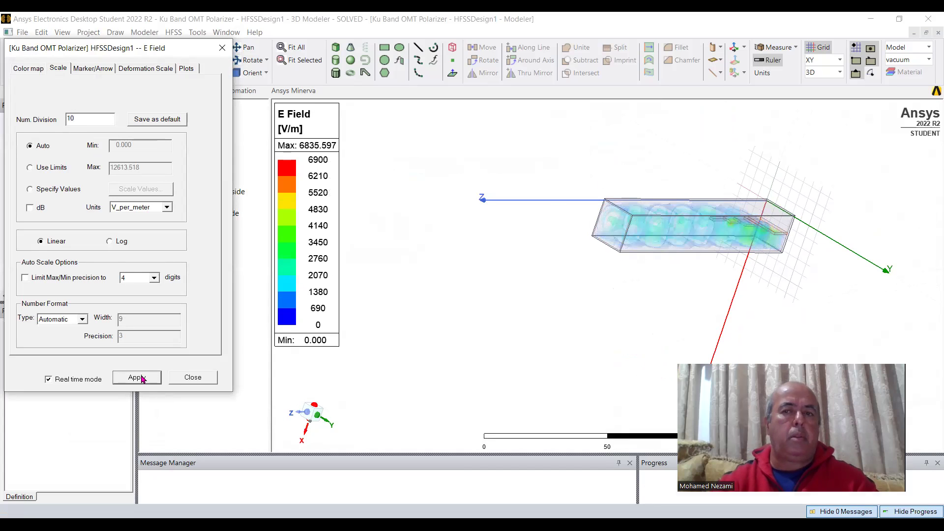
pyautogui.click(222, 47)
pyautogui.click(85, 266)
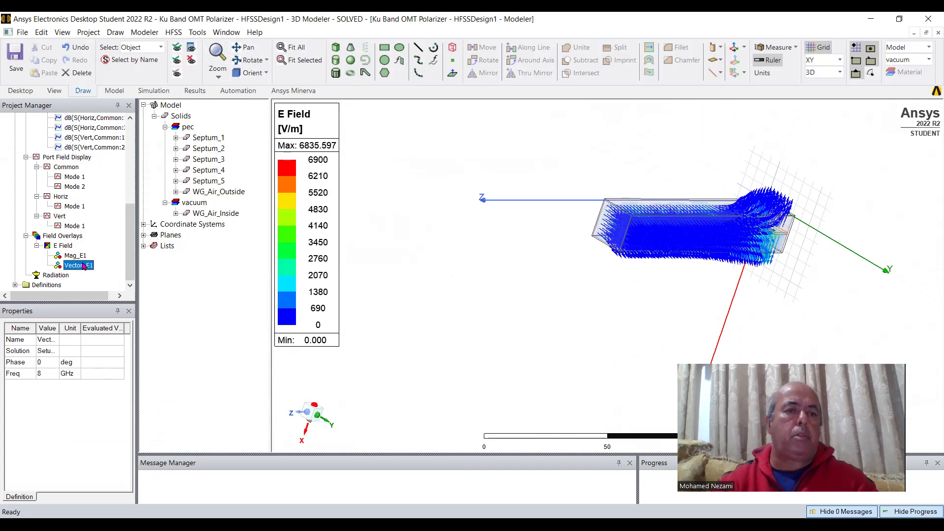
# - Animate the Vector_E1 plot and orbit the waveguide to inspect the field arrows
pyautogui.rightClick(85, 267)
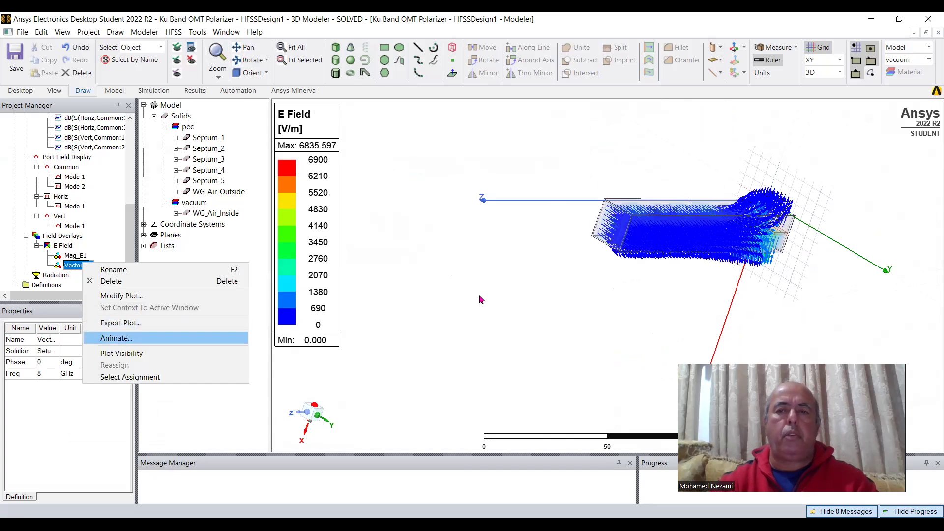
pyautogui.press('Return')
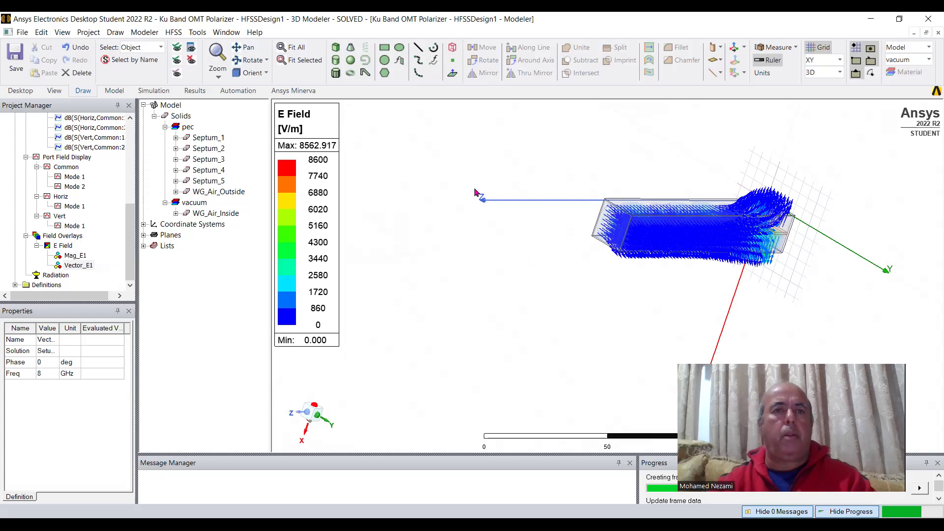
pyautogui.click(252, 61)
pyautogui.moveTo(765, 215); pyautogui.dragTo(688, 246)
pyautogui.scroll(3, 790, 284)
pyautogui.moveTo(790, 284); pyautogui.dragTo(797, 241)
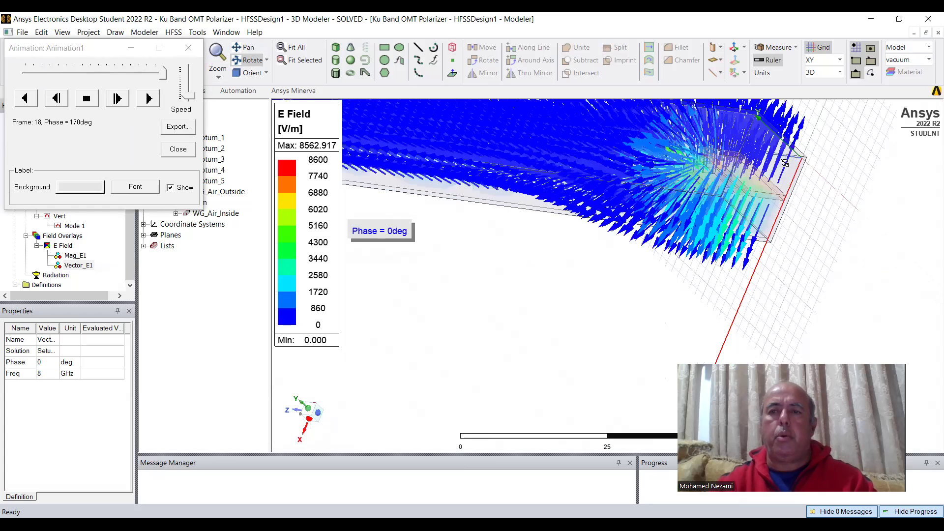
pyautogui.scroll(-3, 697, 229)
pyautogui.moveTo(697, 230)
pyautogui.mouseDown()
pyautogui.moveTo(755, 231)
pyautogui.moveTo(703, 150)
pyautogui.moveTo(760, 173)
pyautogui.moveTo(739, 187)
pyautogui.moveTo(677, 168)
pyautogui.mouseUp()
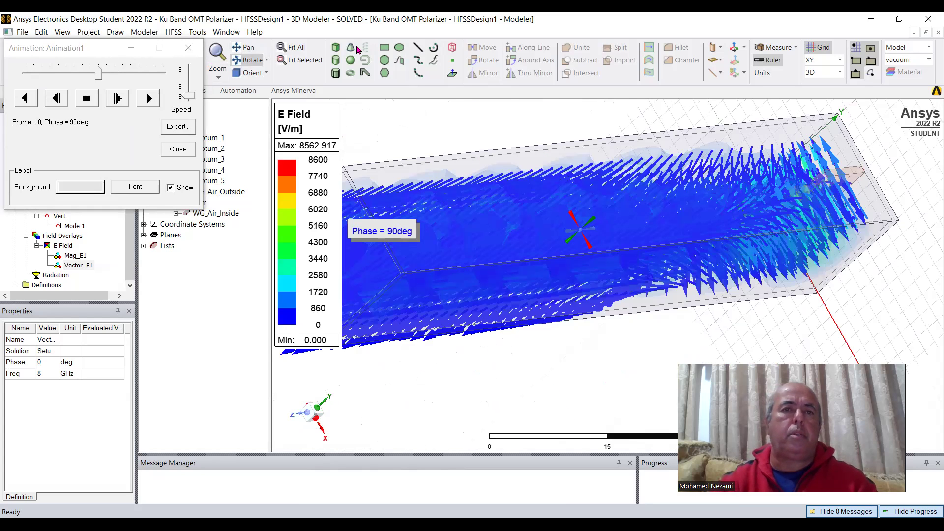
# - View the animated model from the Bottom orientation, then from the Top
pyautogui.click(264, 74)
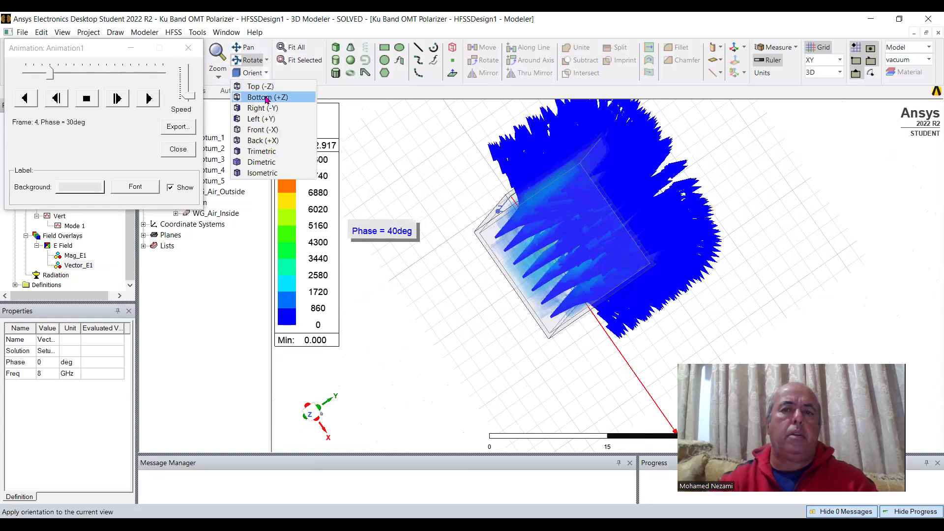
pyautogui.click(266, 101)
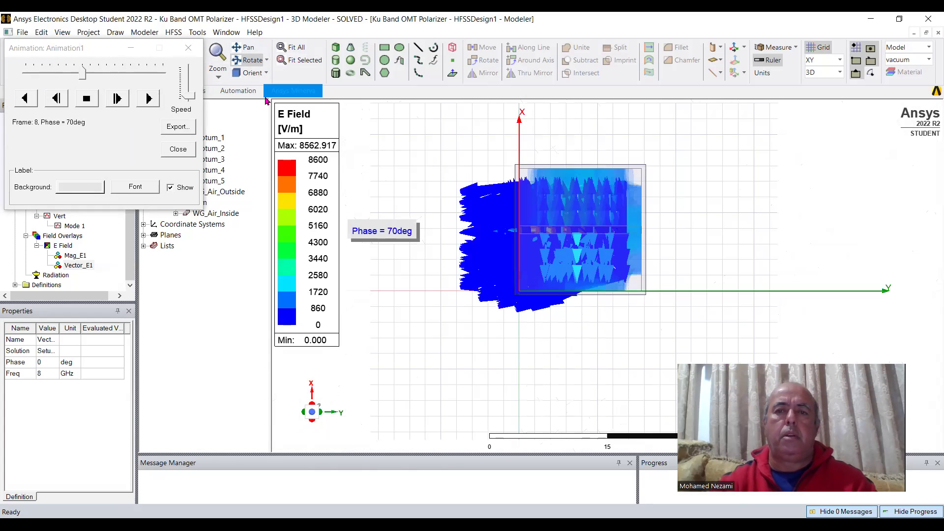
pyautogui.click(266, 74)
pyautogui.click(251, 85)
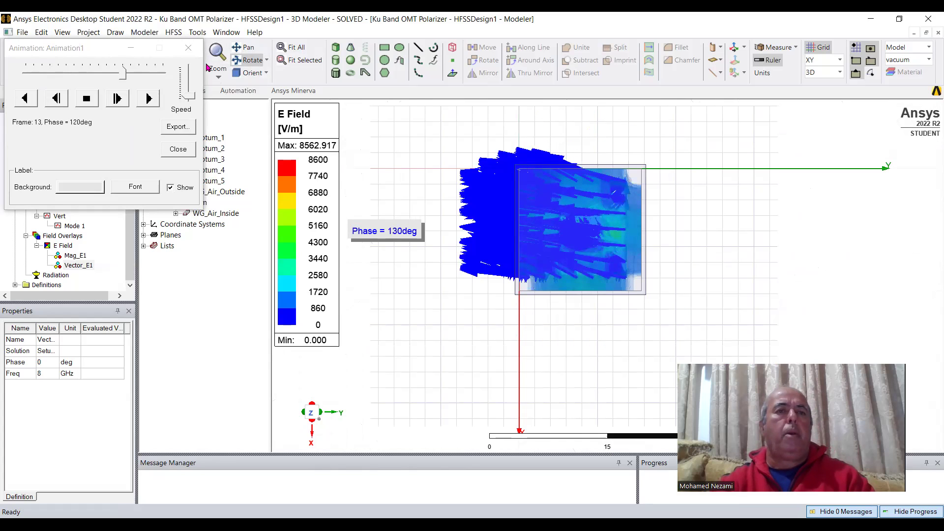
# - Close the field animation and briefly check the presentation slides before returning to HFSS
pyautogui.click(188, 47)
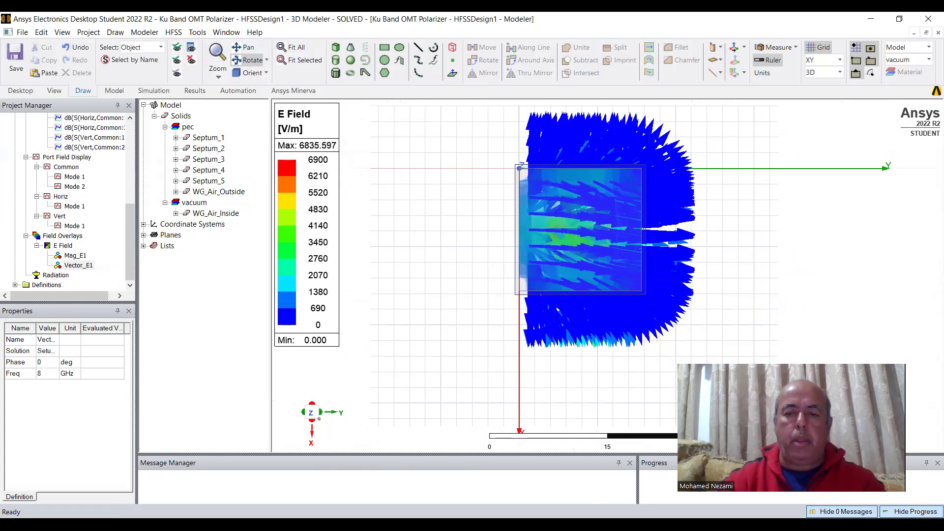
pyautogui.hotkey('alt', 'Tab')
pyautogui.scroll(3, 573, 347)
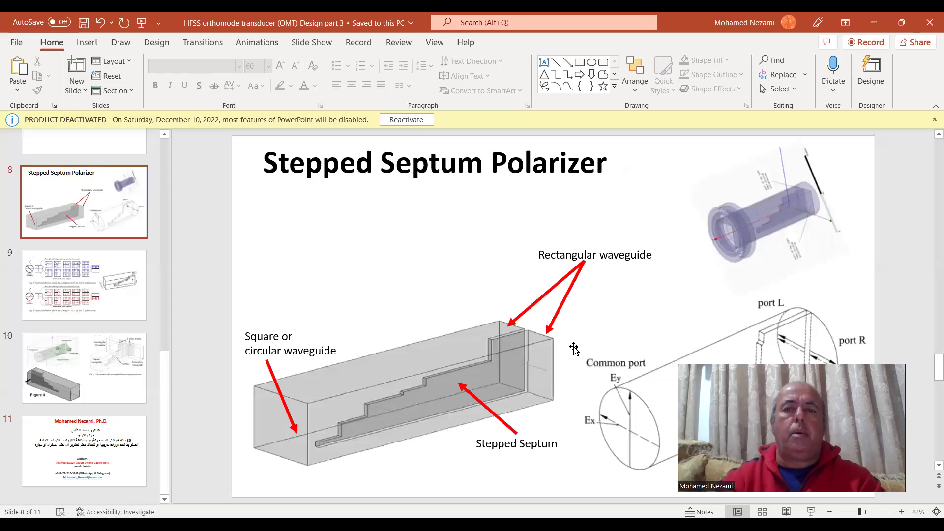
pyautogui.scroll(-1, 574, 348)
pyautogui.scroll(-1, 574, 348)
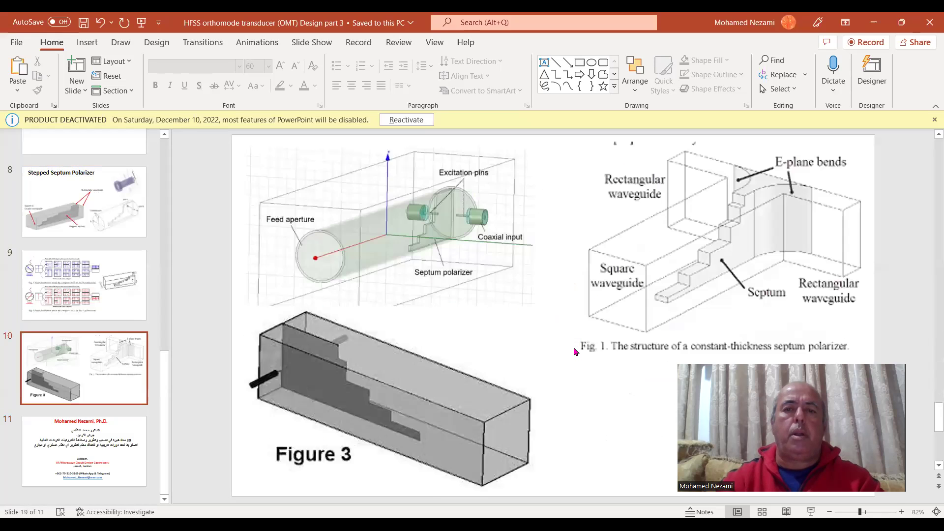
pyautogui.scroll(1, 574, 348)
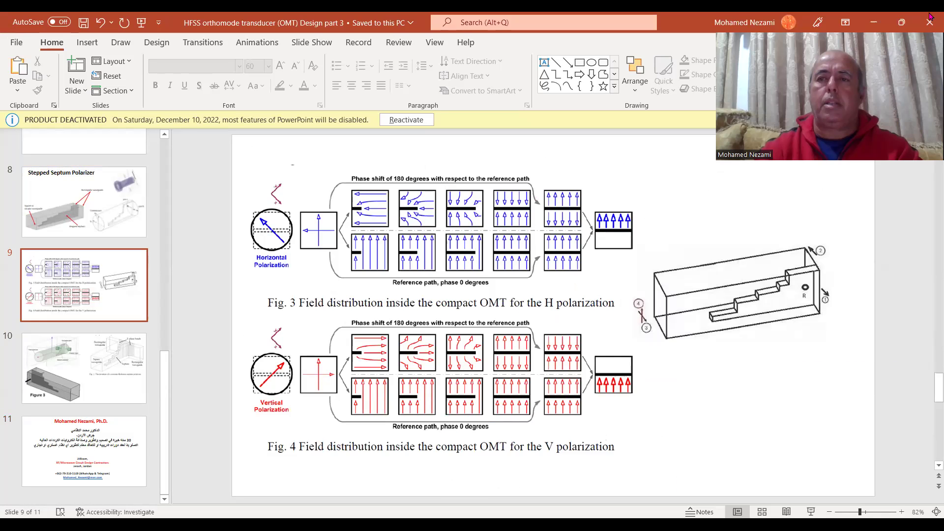
pyautogui.hotkey('alt', 'Tab')
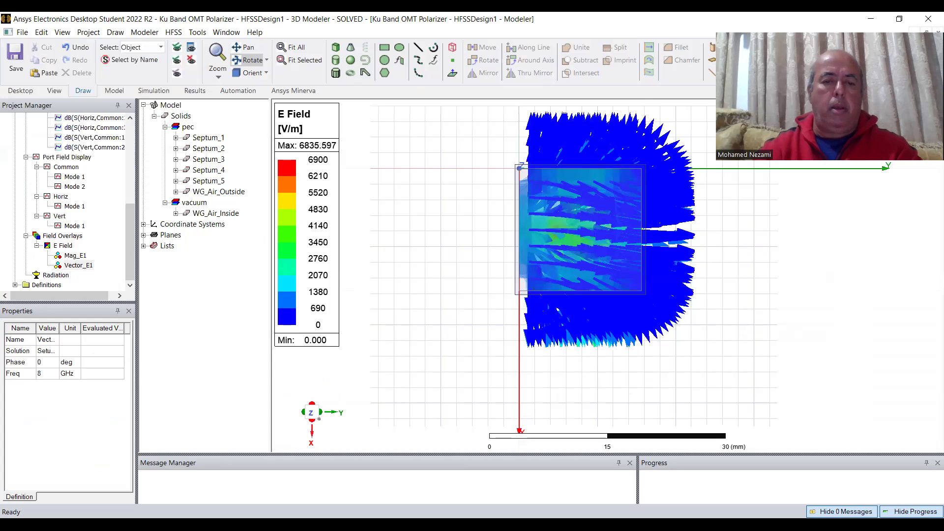